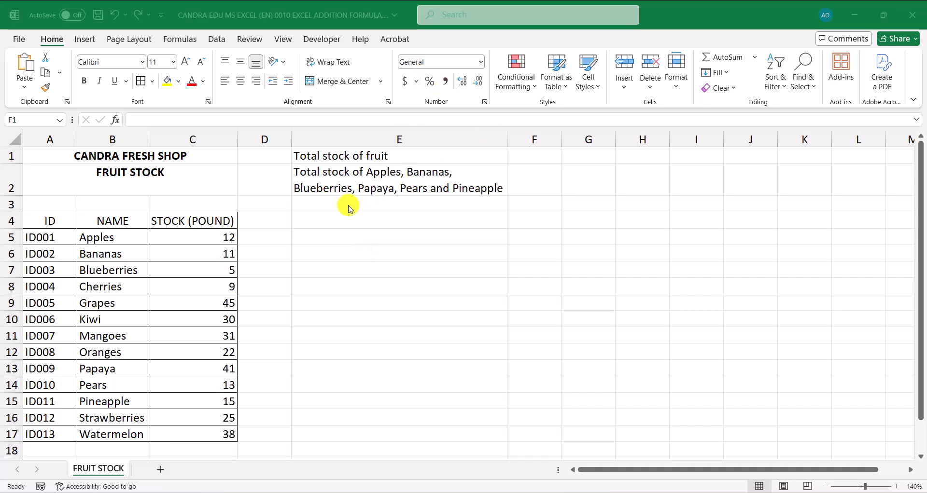
pyautogui.click(327, 218)
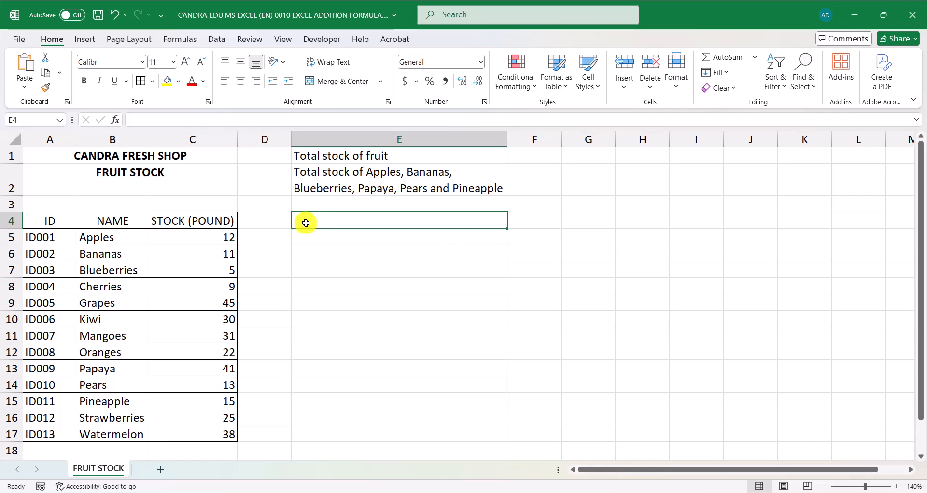
pyautogui.click(213, 224)
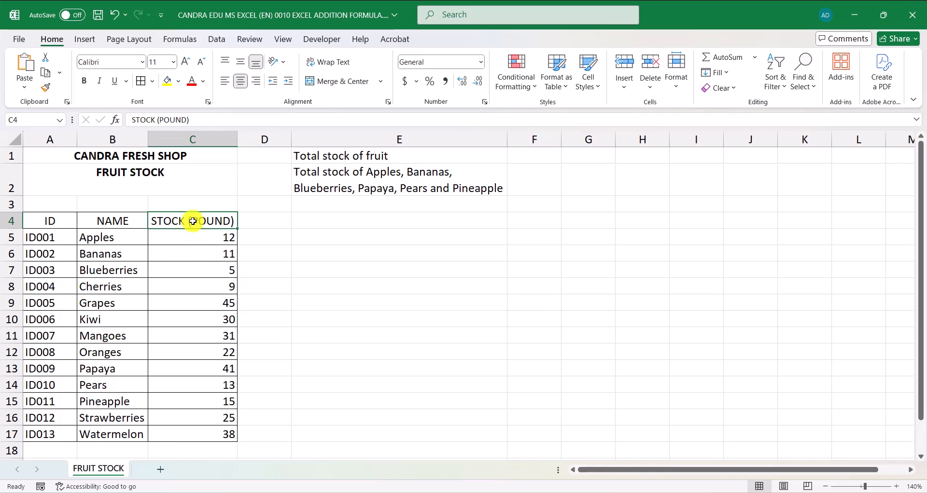
pyautogui.click(216, 242)
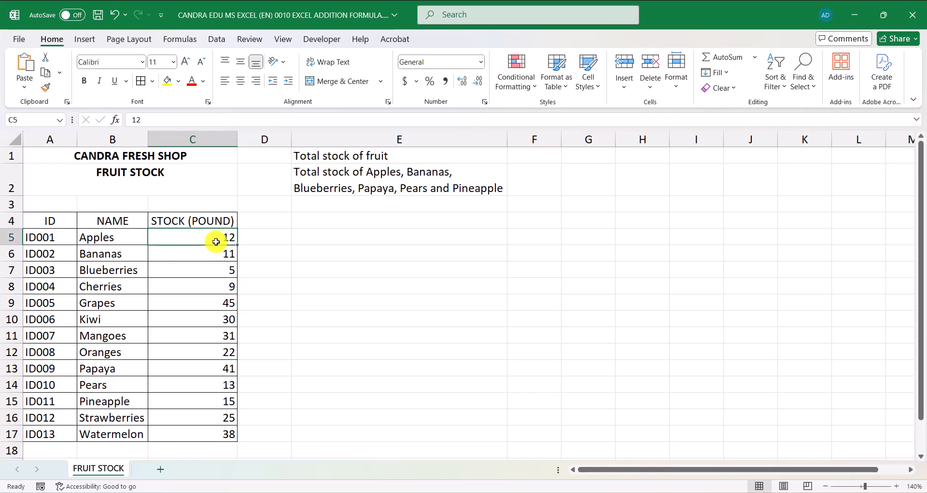
pyautogui.click(326, 157)
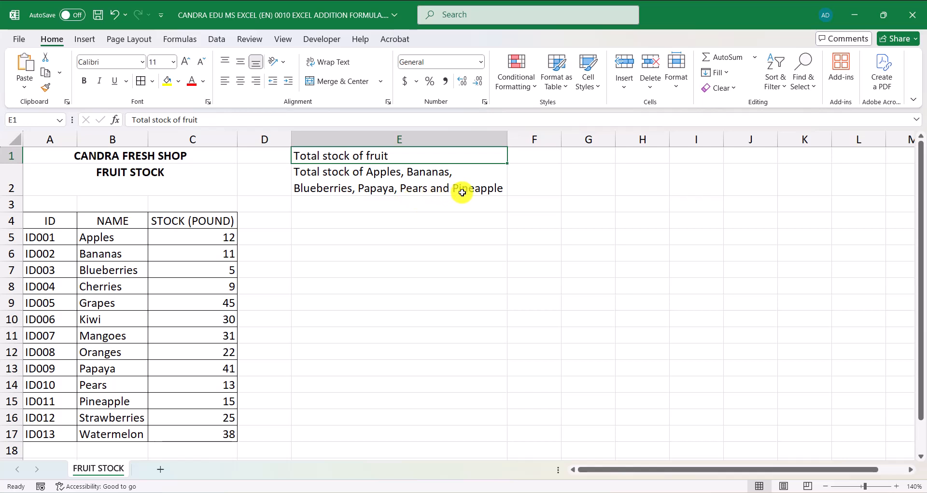
pyautogui.click(511, 160)
pyautogui.click(399, 157)
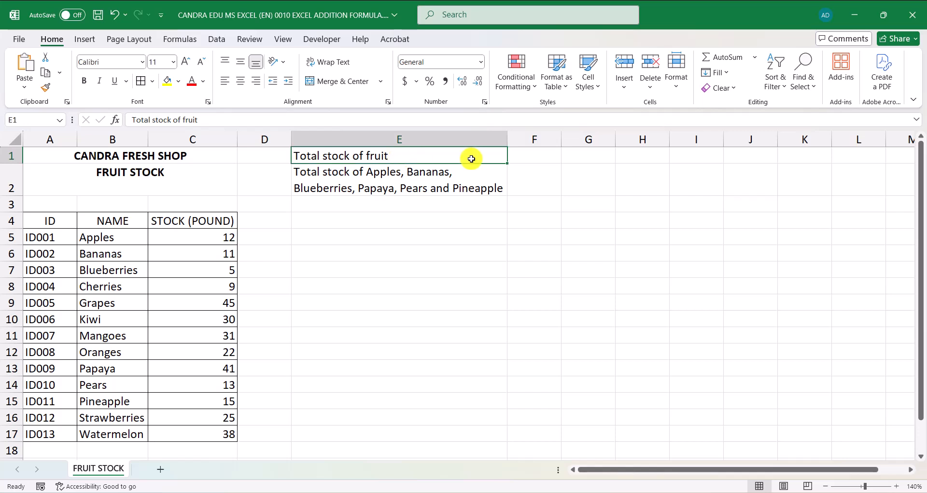
# Calculate the total fruit stock in F1 with a formula adding each cell from C5 through C17 individually using plus signs
pyautogui.click(531, 154)
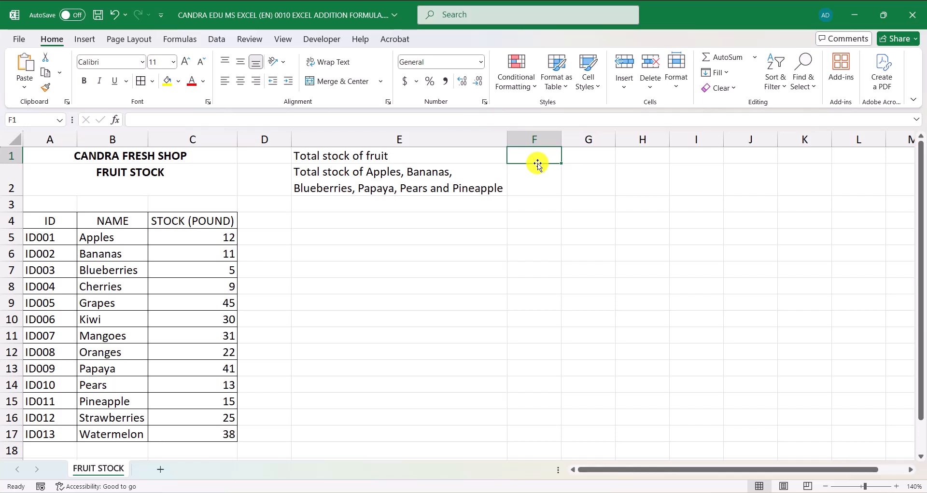
pyautogui.write('=')
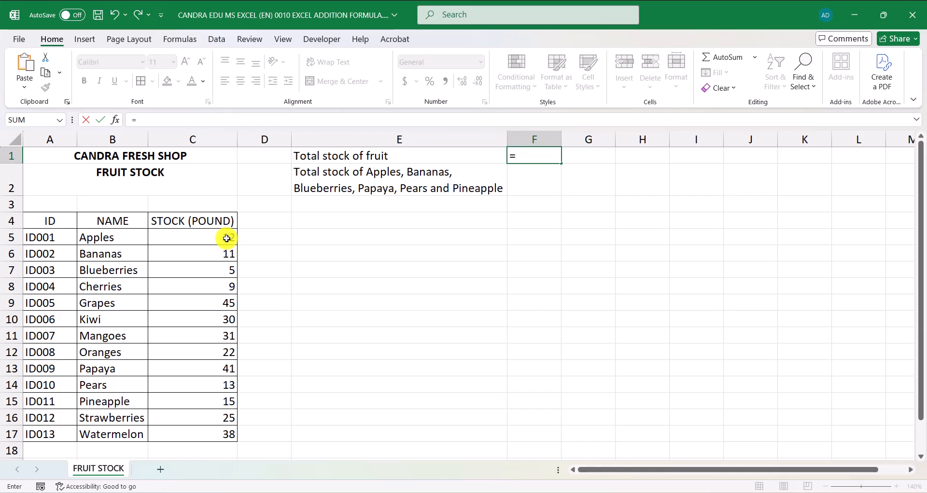
pyautogui.click(199, 237)
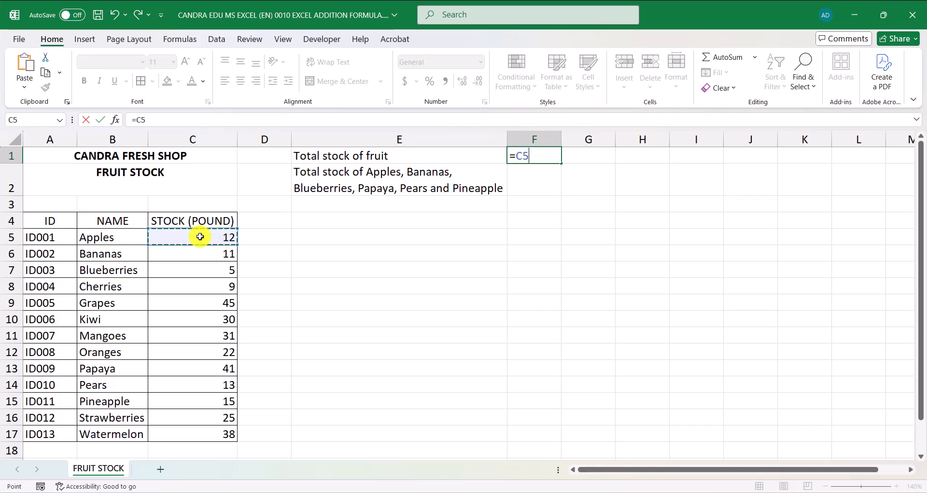
pyautogui.write('+')
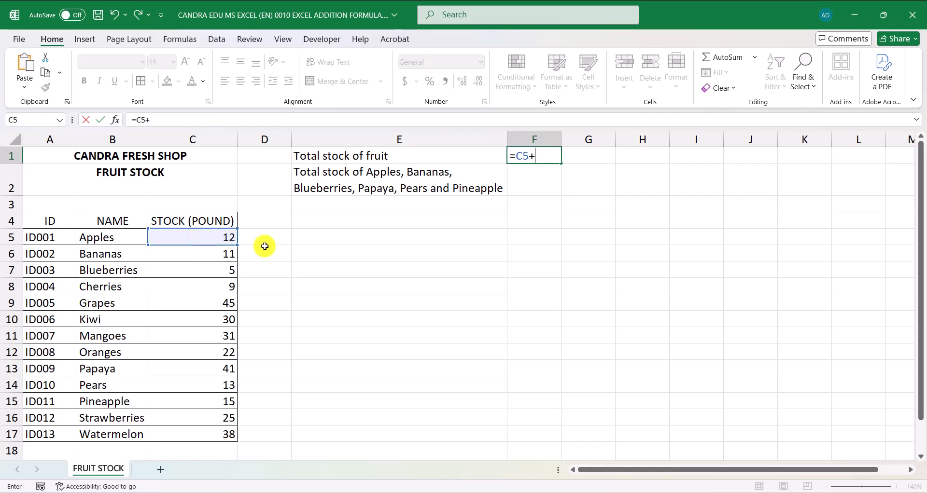
pyautogui.click(210, 255)
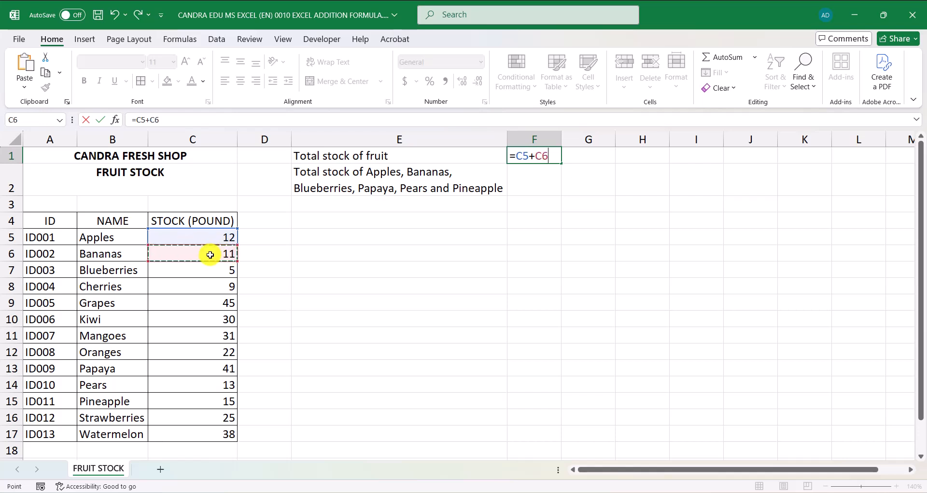
pyautogui.write('+')
pyautogui.click(211, 272)
pyautogui.write('+')
pyautogui.click(212, 289)
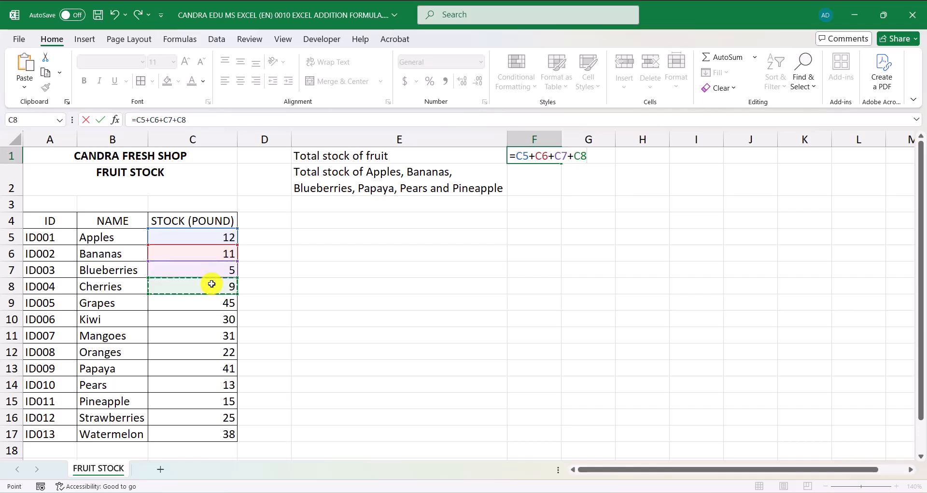
pyautogui.write('+')
pyautogui.click(214, 303)
pyautogui.write('+')
pyautogui.click(213, 319)
pyautogui.write('+')
pyautogui.click(216, 334)
pyautogui.write('+')
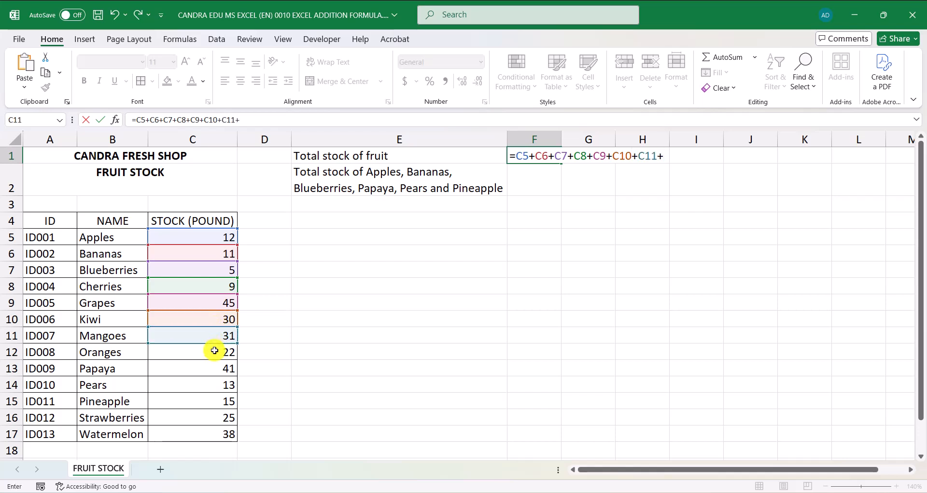
pyautogui.click(215, 351)
pyautogui.write('+')
pyautogui.click(218, 367)
pyautogui.write('+')
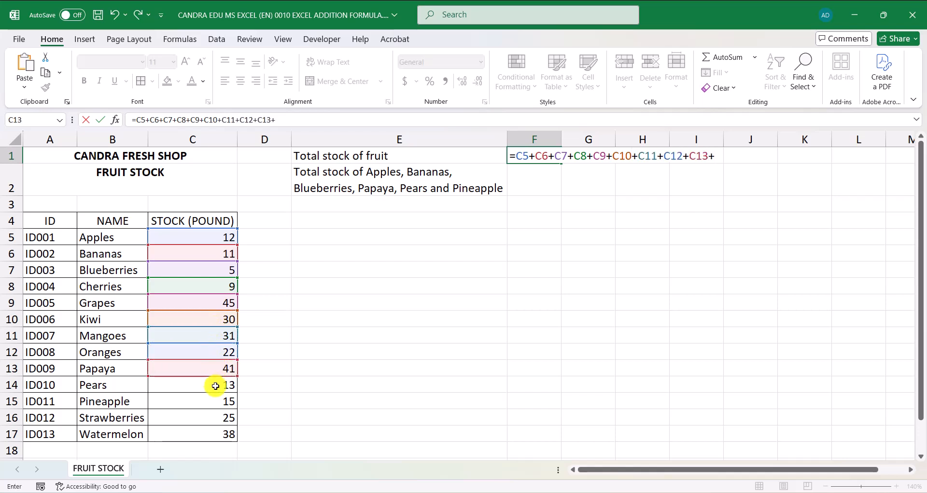
pyautogui.click(215, 386)
pyautogui.write('+')
pyautogui.click(209, 401)
pyautogui.write('+')
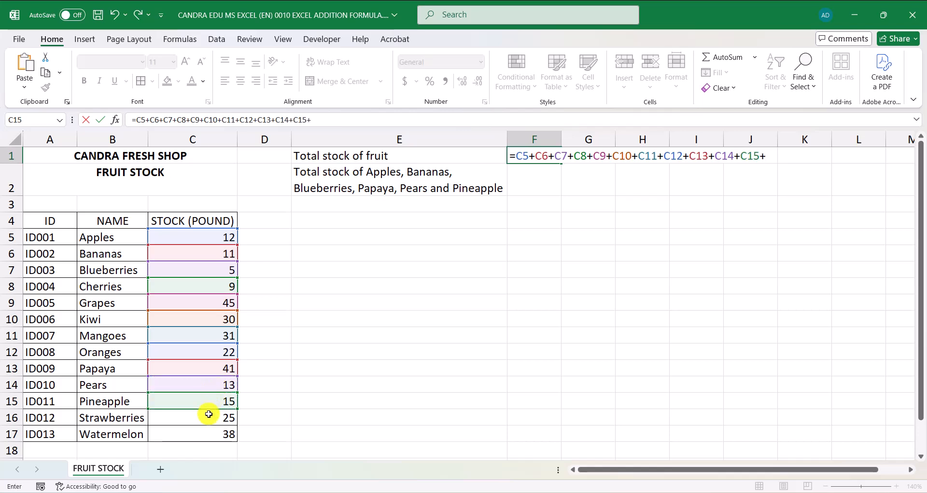
pyautogui.click(208, 414)
pyautogui.write('+')
pyautogui.click(209, 434)
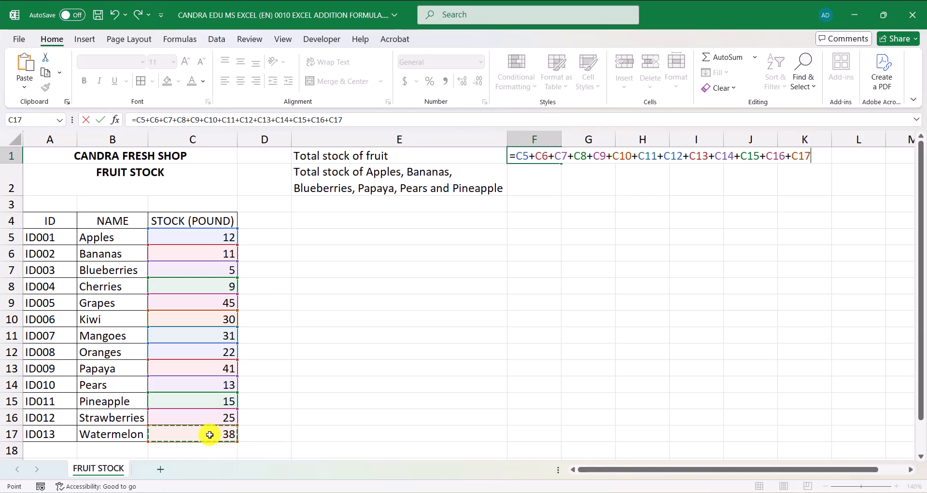
pyautogui.press('Return')
pyautogui.press('Up')
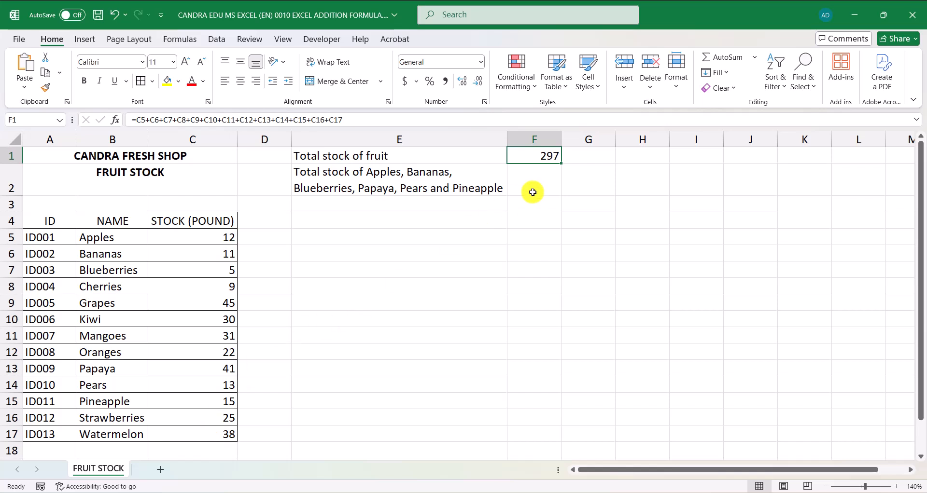
# Calculate the total fruit stock in G1 with a SUM formula listing each cell from C5 through C17 as a separate comma-separated argument
pyautogui.click(582, 156)
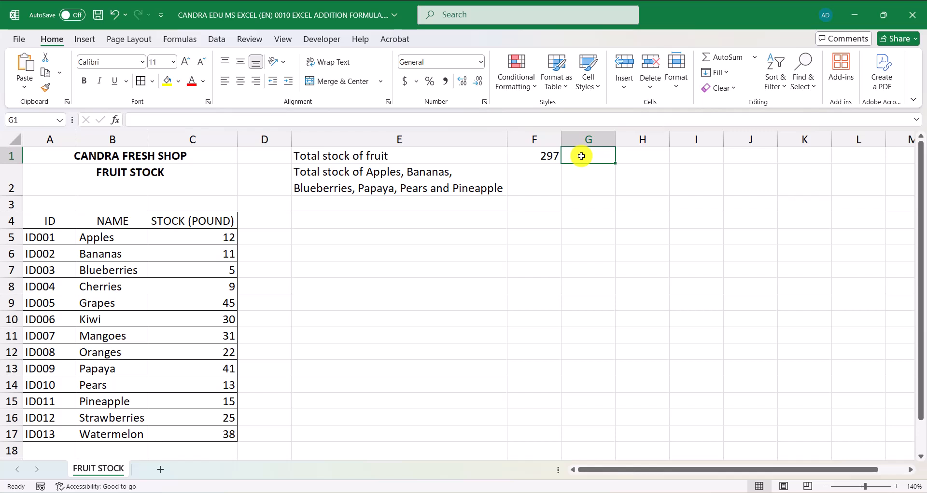
pyautogui.write('=')
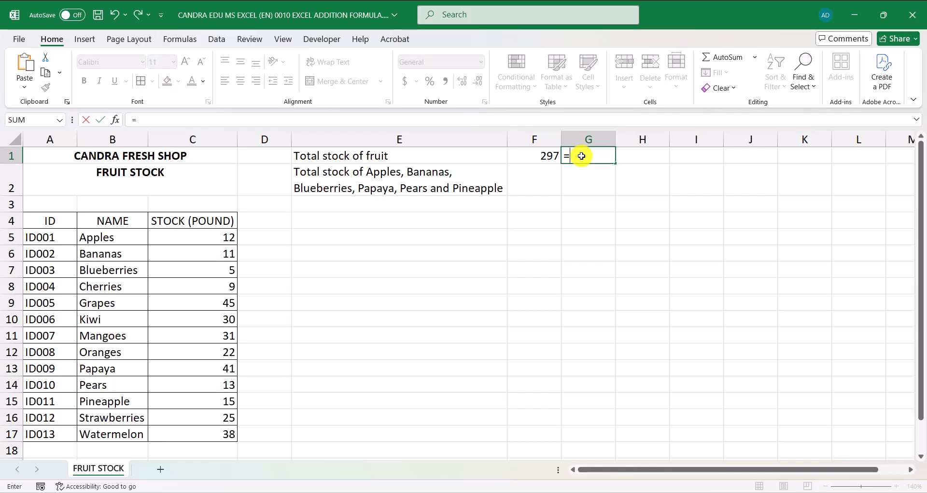
pyautogui.write('sum(')
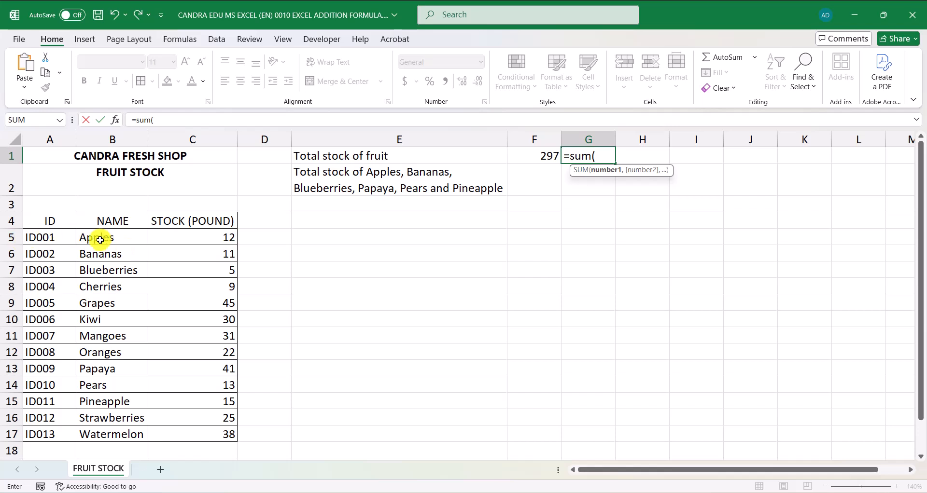
pyautogui.click(214, 237)
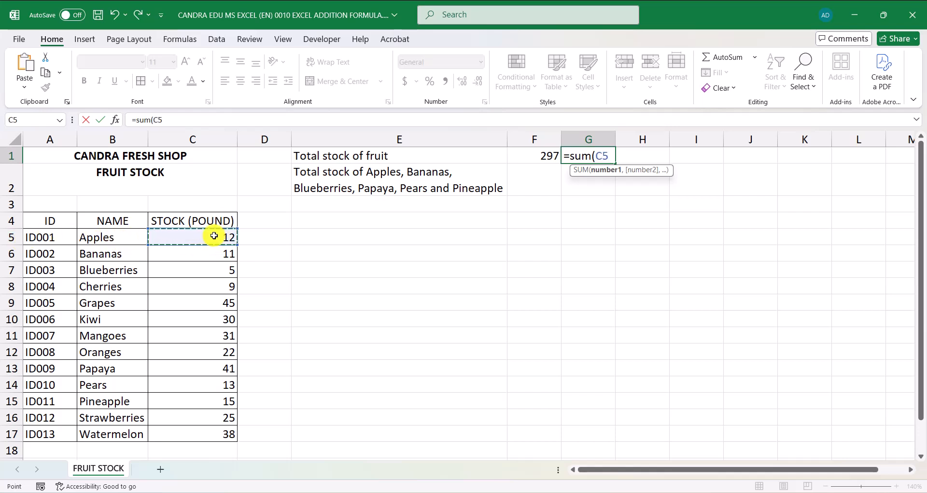
pyautogui.write(',')
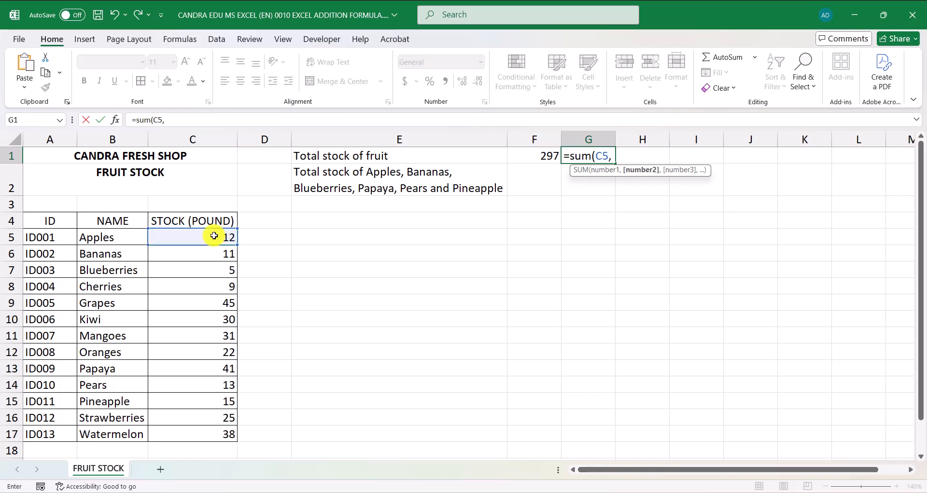
pyautogui.click(215, 256)
pyautogui.write(',')
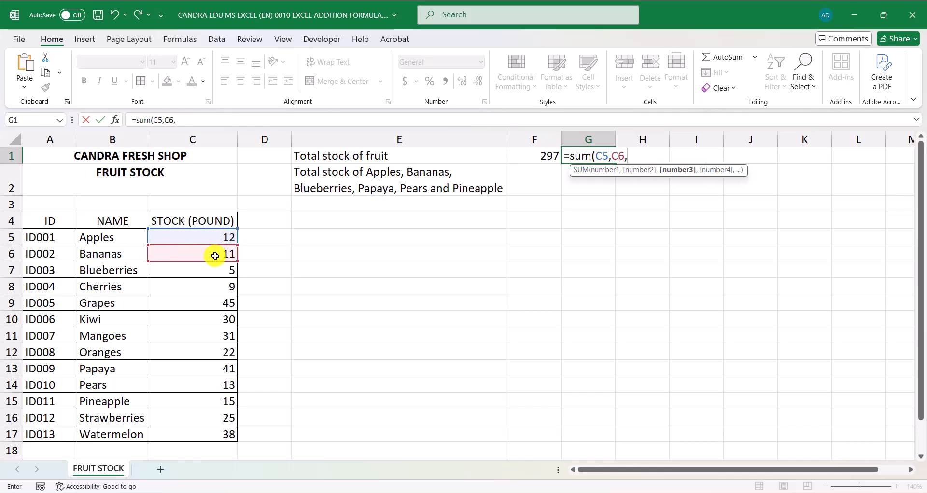
pyautogui.click(216, 274)
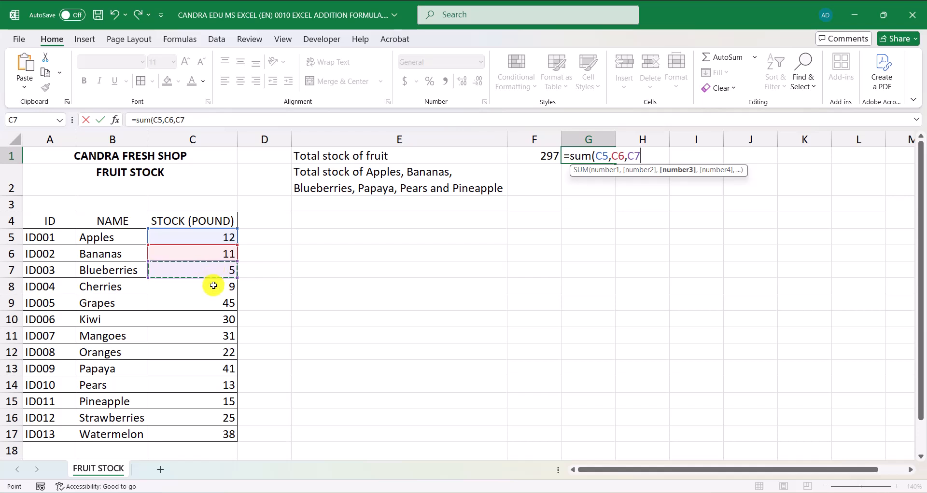
pyautogui.write(',')
pyautogui.click(213, 288)
pyautogui.write(',')
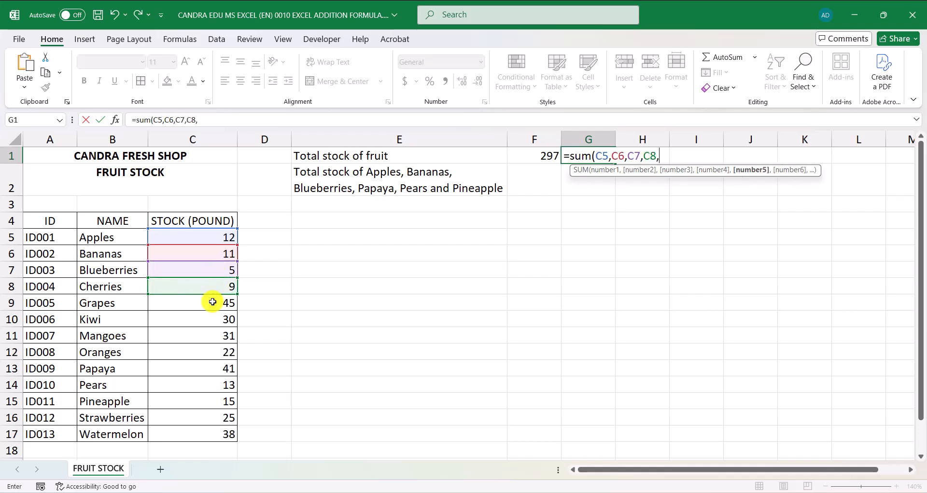
pyautogui.click(213, 303)
pyautogui.write(',')
pyautogui.click(216, 321)
pyautogui.write(',')
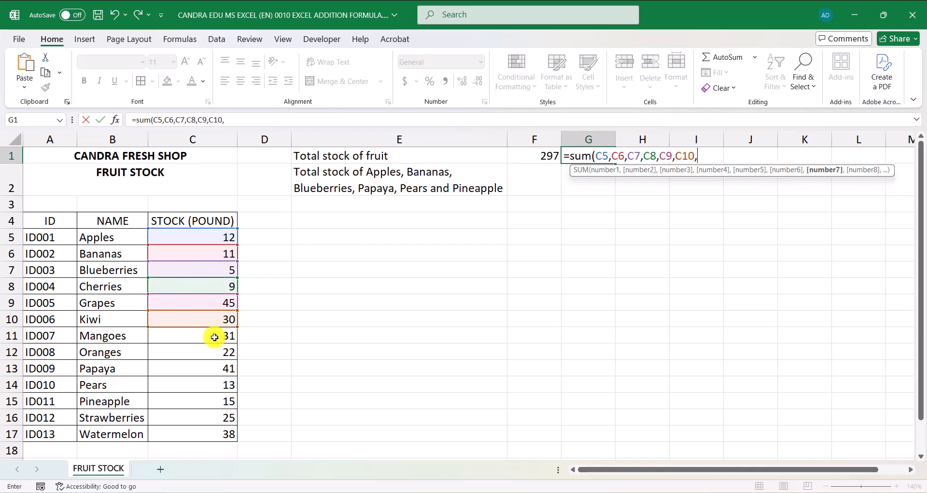
pyautogui.click(214, 337)
pyautogui.write(',')
pyautogui.click(214, 351)
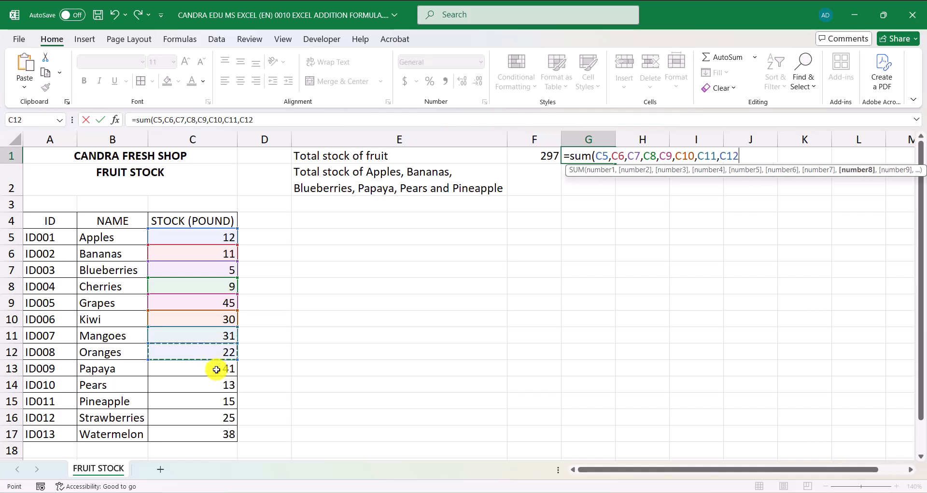
pyautogui.write(',')
pyautogui.click(217, 370)
pyautogui.write(',')
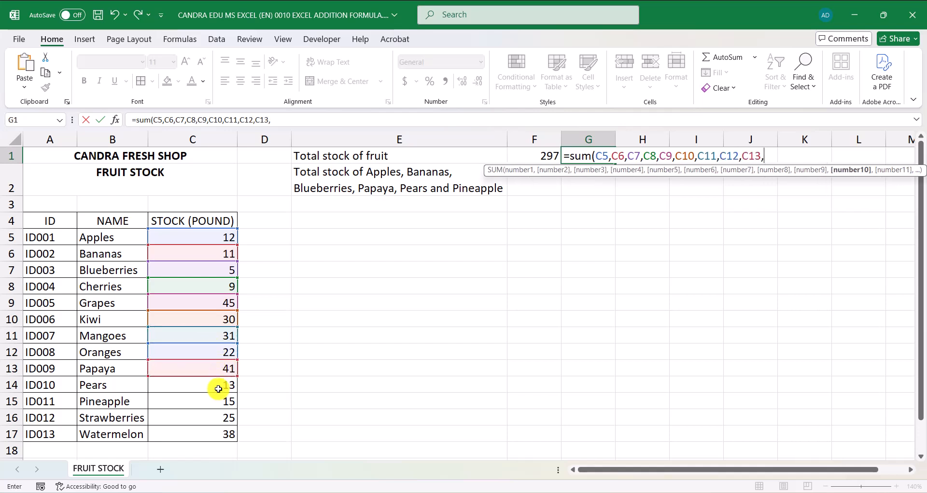
pyautogui.click(218, 386)
pyautogui.write(',')
pyautogui.click(220, 400)
pyautogui.write(',')
pyautogui.click(225, 417)
pyautogui.write(',')
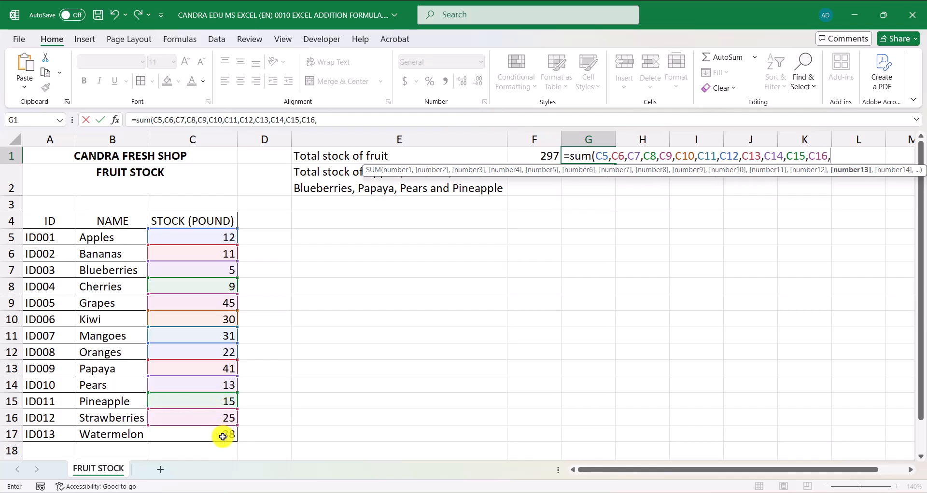
pyautogui.click(222, 436)
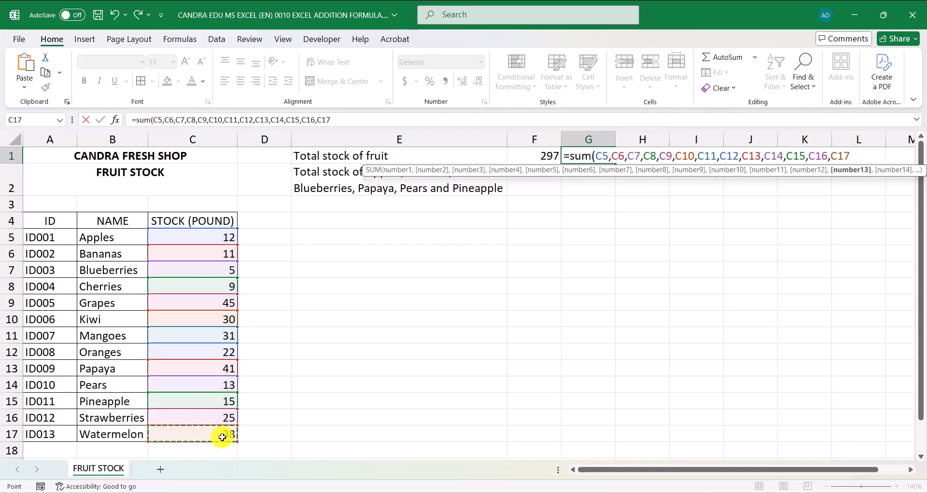
pyautogui.write(')')
pyautogui.press('Return')
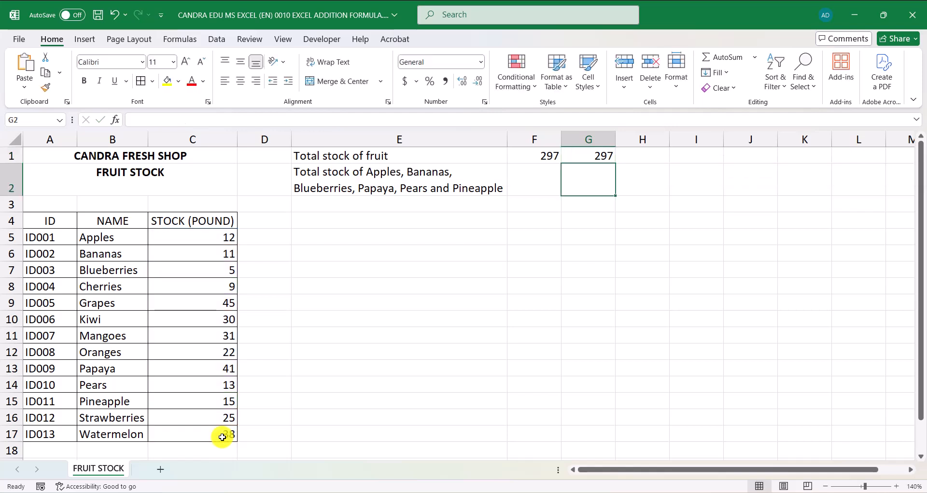
# Calculate the total fruit stock in H1 with a SUM formula over the range C5:C17
pyautogui.press('Up')
pyautogui.press('Left')
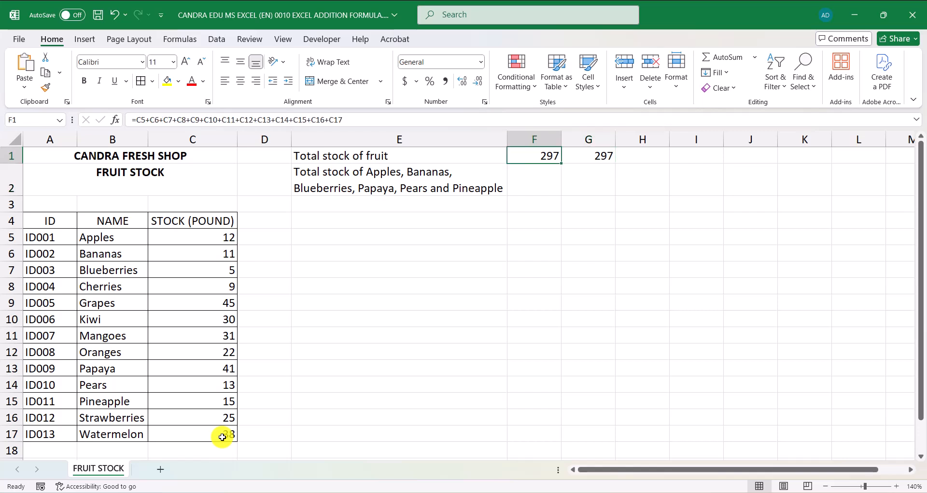
pyautogui.press('Right')
pyautogui.press('Right')
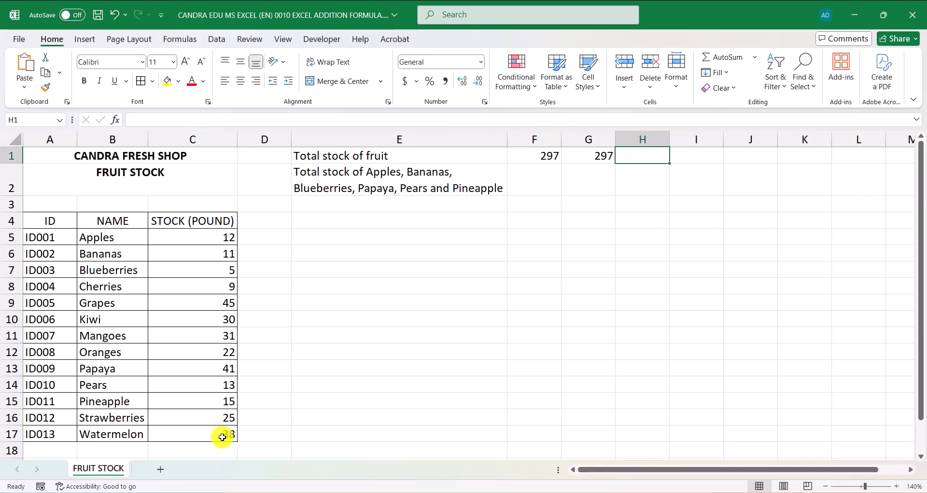
pyautogui.write('=')
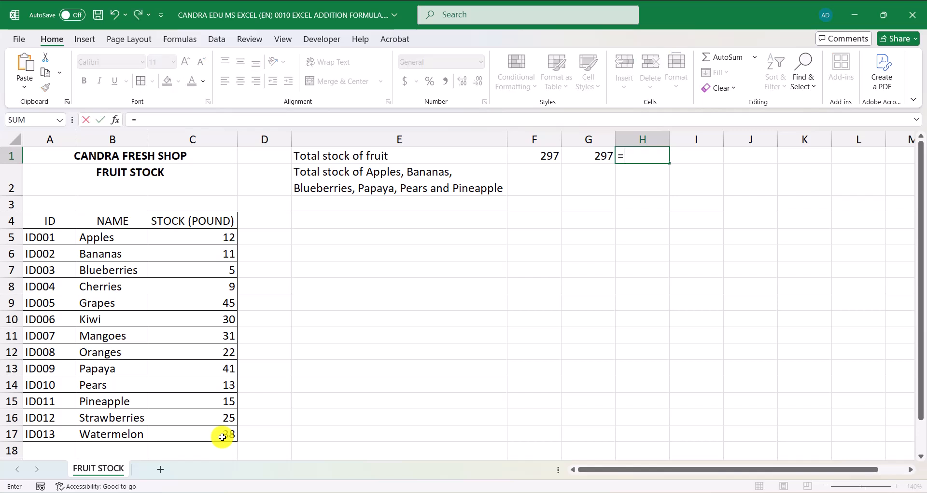
pyautogui.write('sum(')
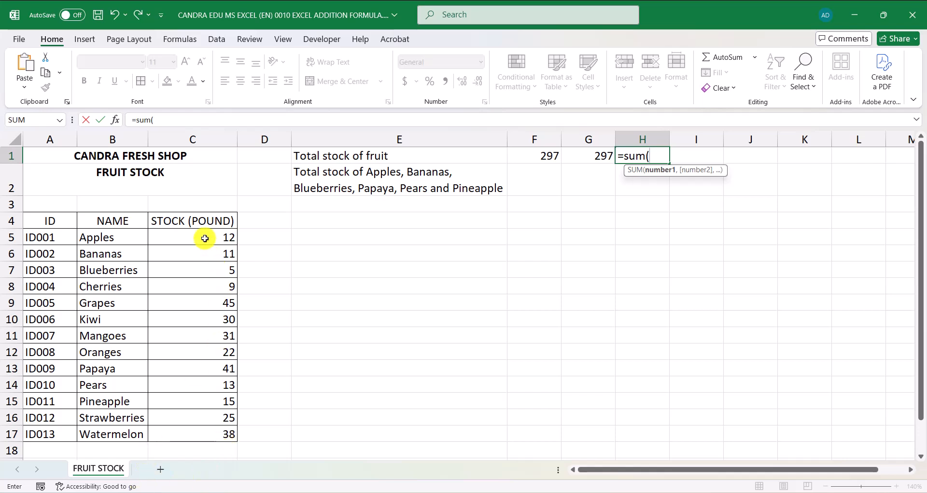
pyautogui.moveTo(183, 236); pyautogui.dragTo(189, 435)
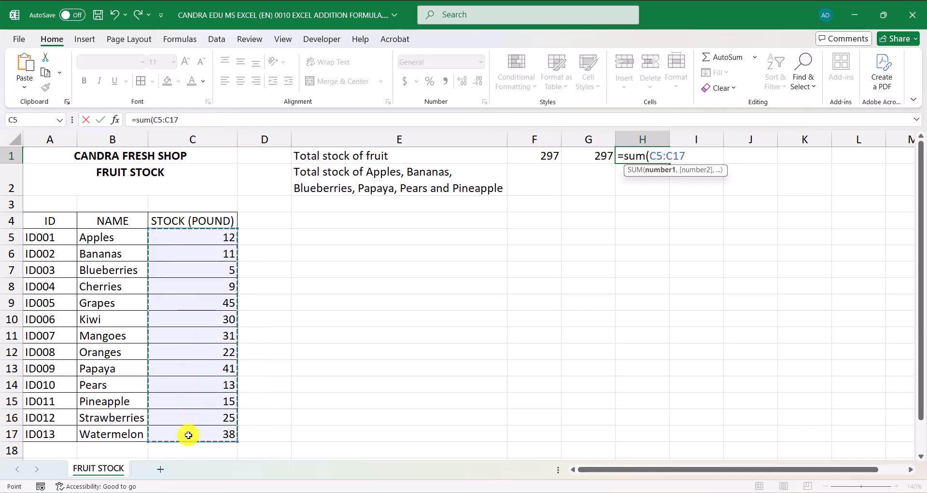
pyautogui.write(')')
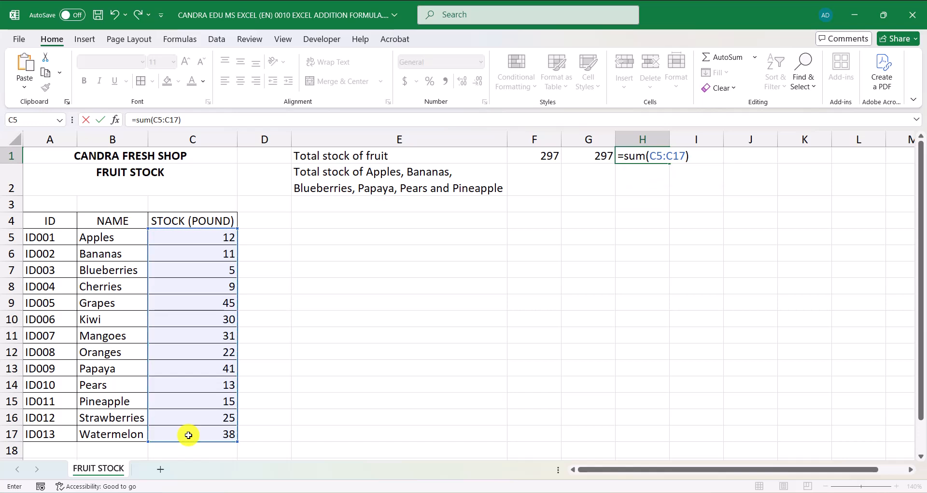
pyautogui.press('Return')
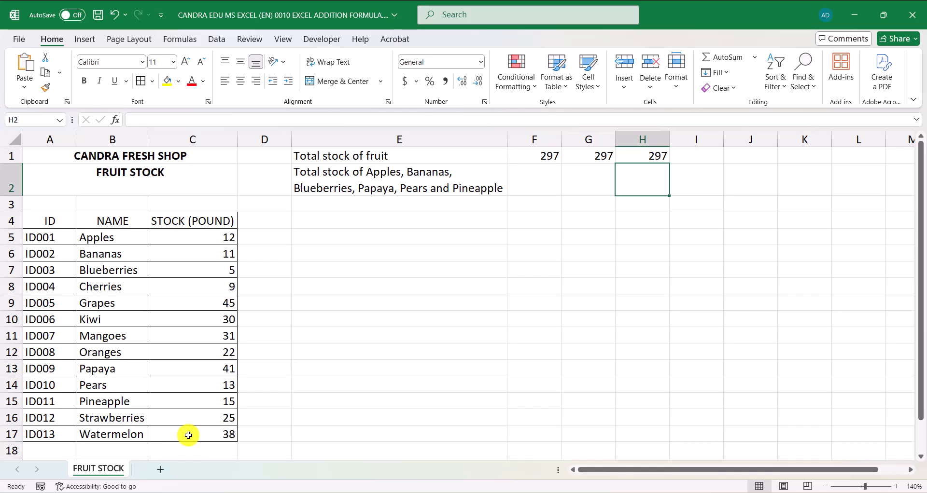
# Total the stock column in C18 using AutoSum over C5:C17, and check the resulting formula
pyautogui.press('Up')
pyautogui.press('Right')
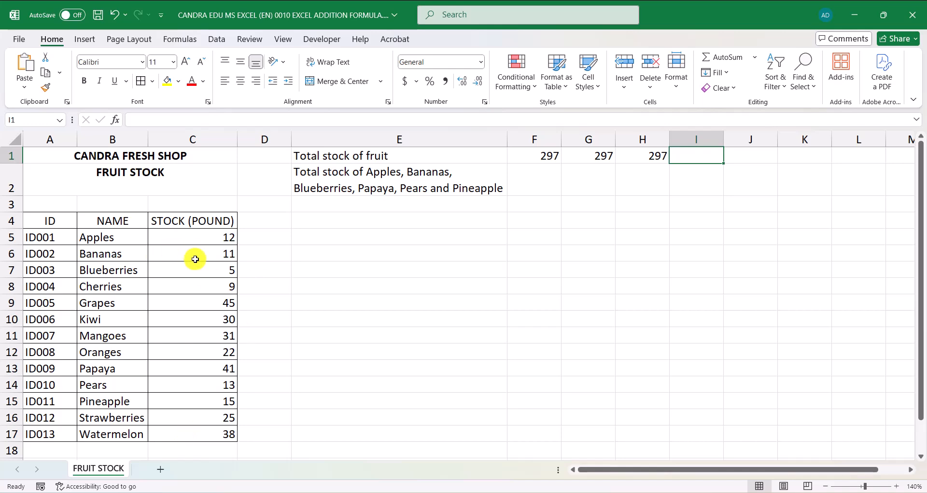
pyautogui.scroll(-2, 203, 232)
pyautogui.scroll(1, 203, 234)
pyautogui.scroll(2, 203, 233)
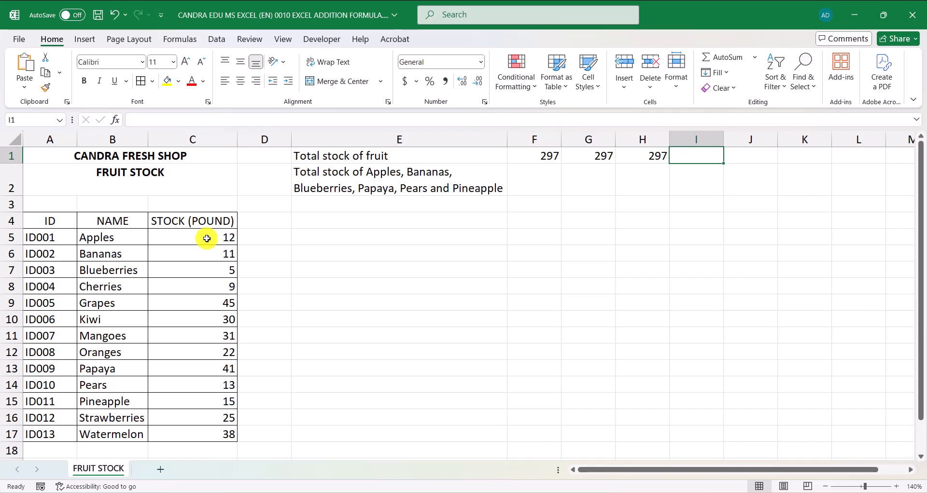
pyautogui.scroll(-1, 213, 411)
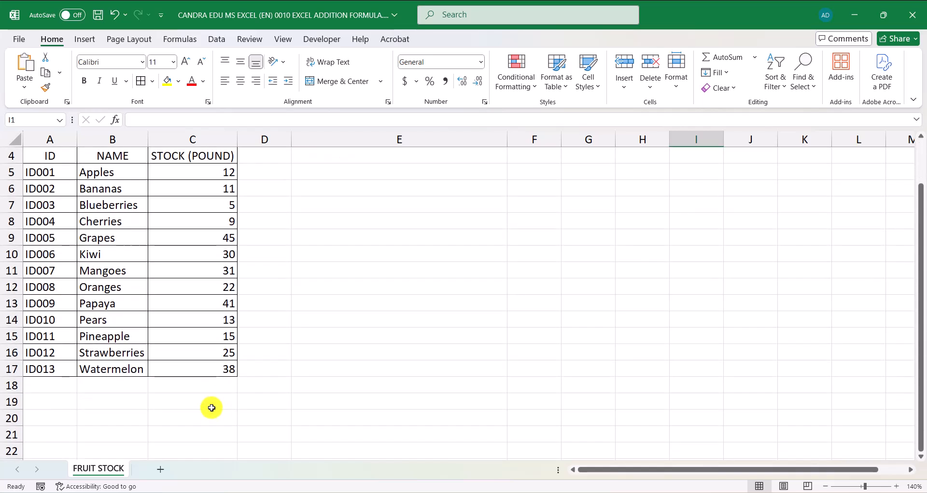
pyautogui.click(204, 385)
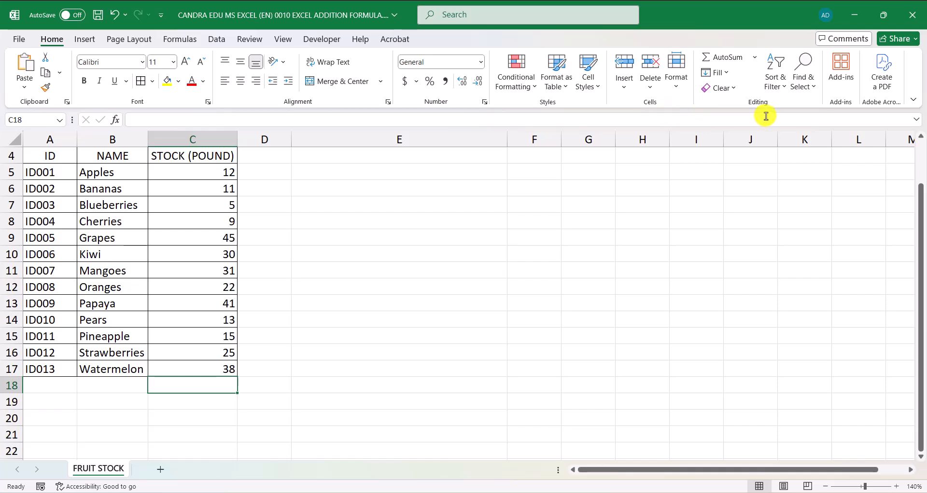
pyautogui.click(724, 61)
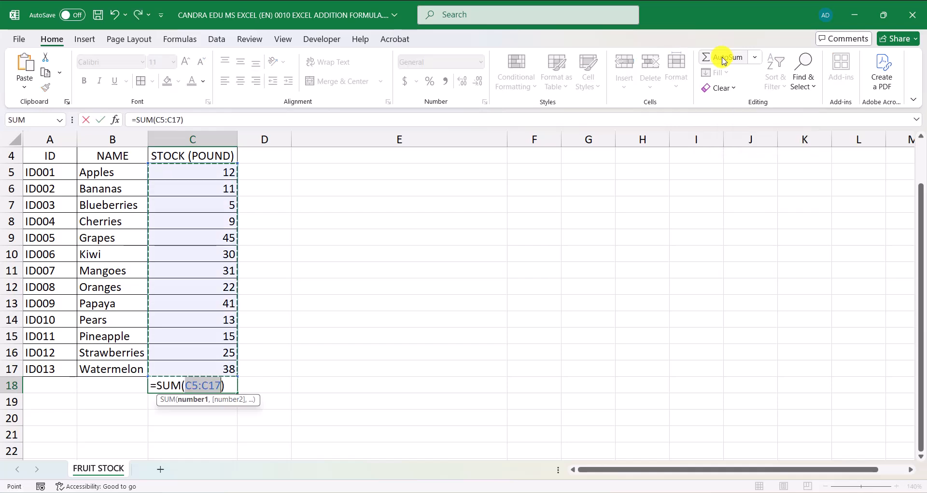
pyautogui.press('Return')
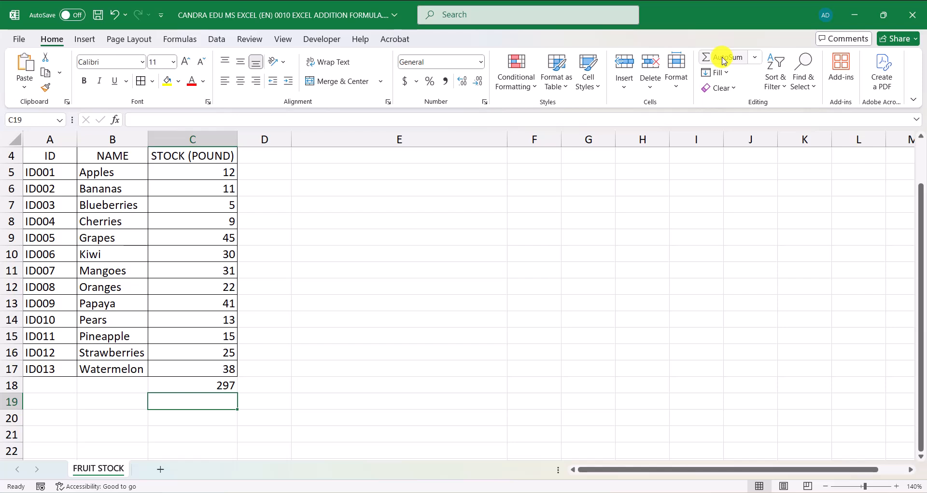
pyautogui.click(232, 386)
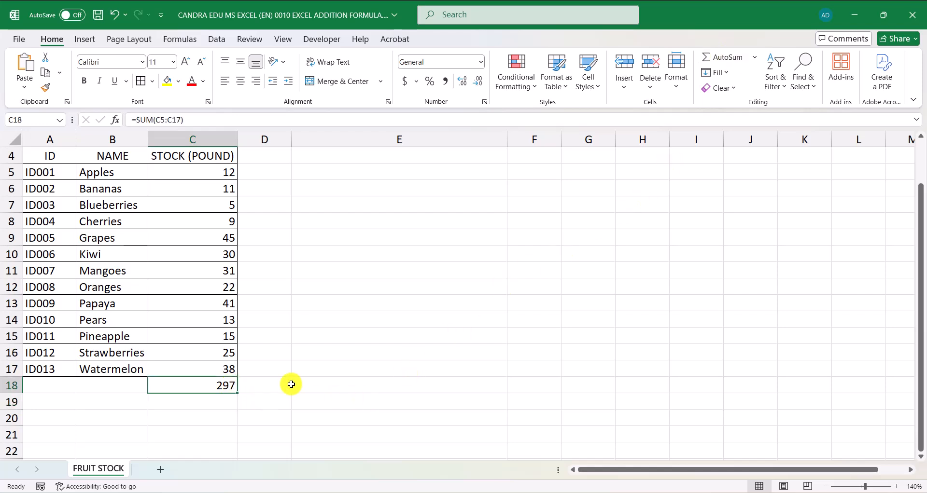
# Highlight the names Apples, Bananas, Blueberries, Papaya, Pears and Pineapple in B5:B7 and B13:B15 with yellow fill
pyautogui.scroll(1, 289, 379)
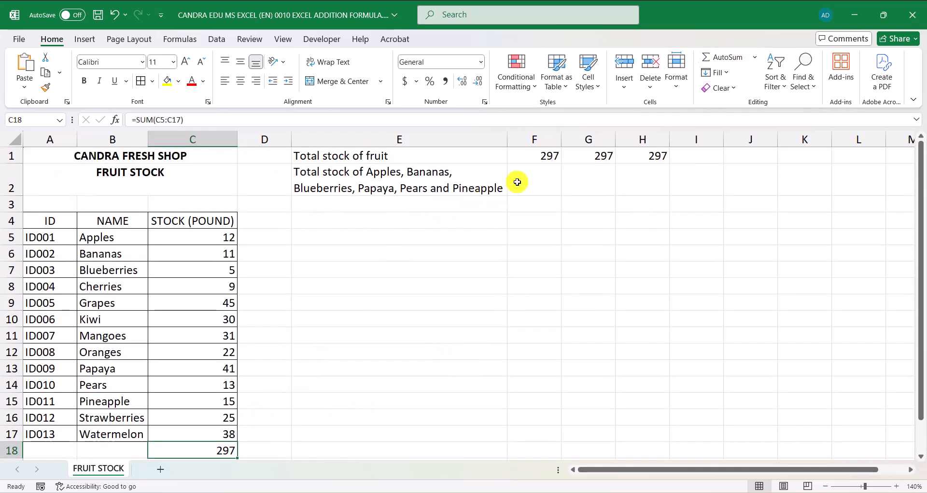
pyautogui.click(529, 182)
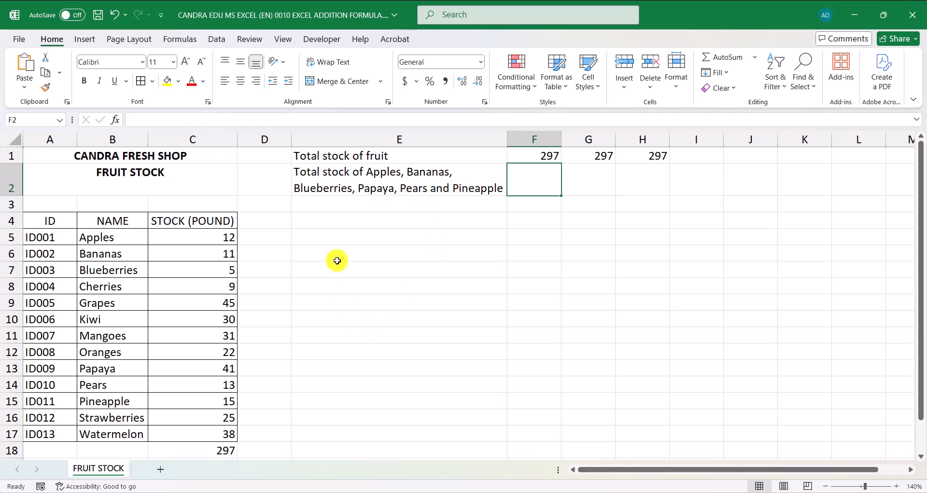
pyautogui.click(109, 237)
pyautogui.click(109, 254)
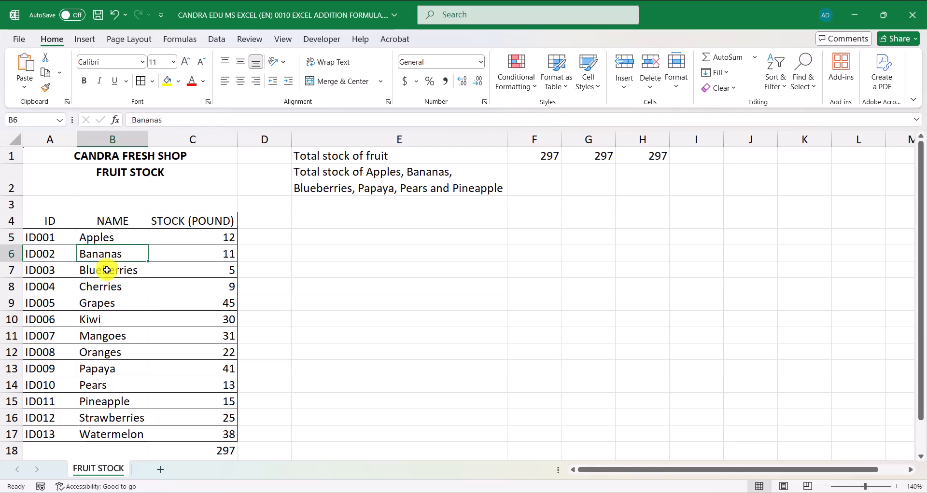
pyautogui.click(107, 270)
pyautogui.moveTo(108, 236); pyautogui.dragTo(107, 269)
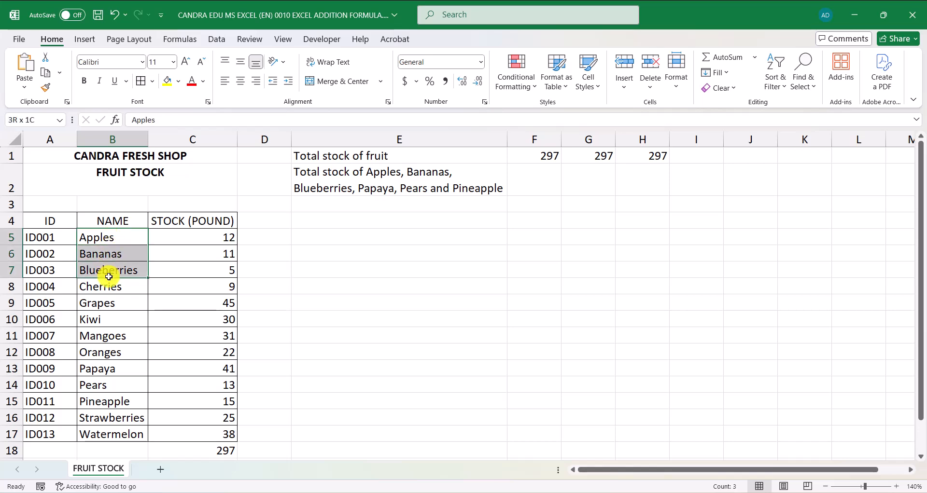
pyautogui.click(167, 83)
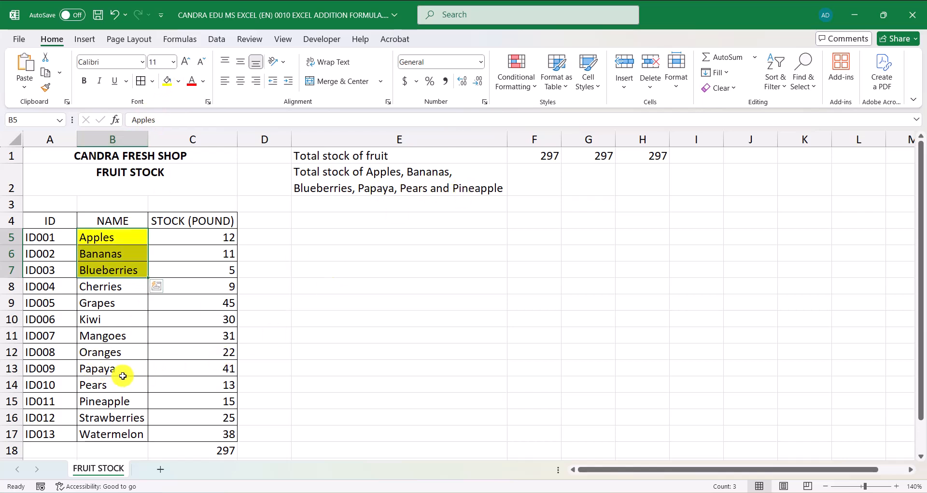
pyautogui.click(112, 372)
pyautogui.moveTo(113, 372); pyautogui.dragTo(114, 407)
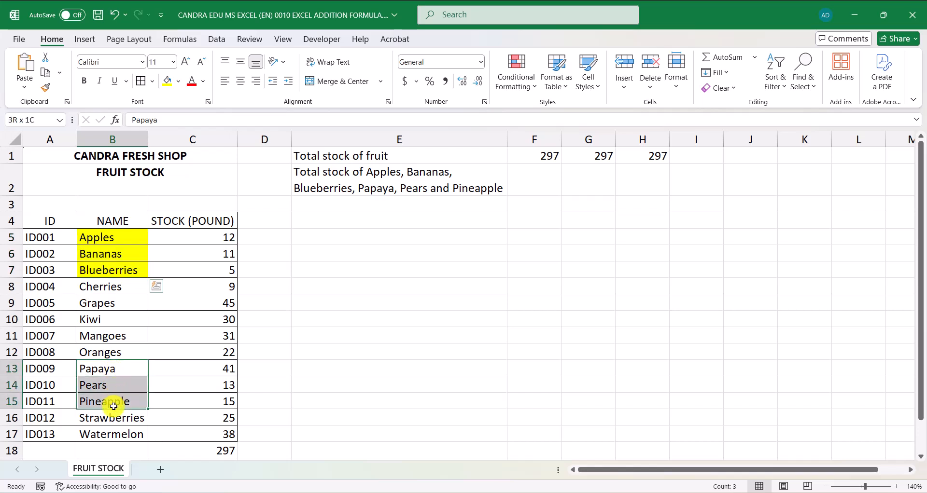
pyautogui.click(167, 81)
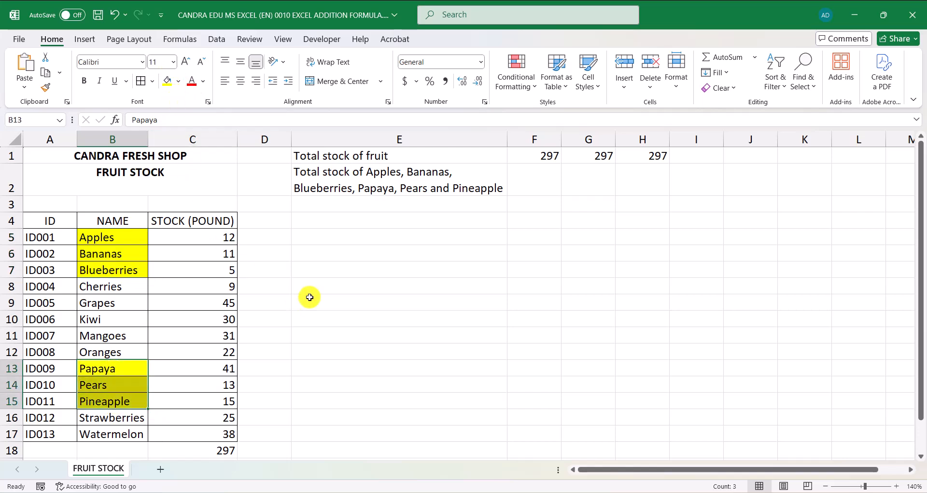
# Calculate the highlighted fruits' total stock in F2 with the formula =C5+C6+C7+C13+C14+C15
pyautogui.click(540, 183)
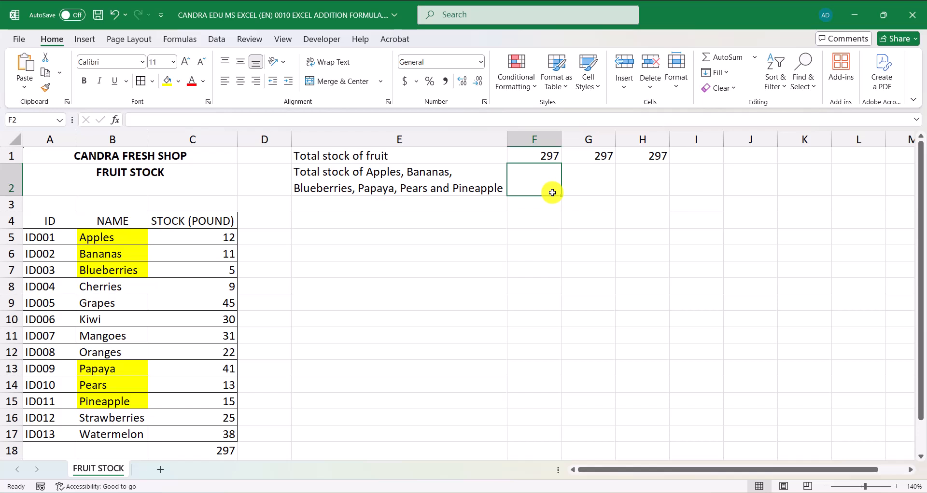
pyautogui.write('=')
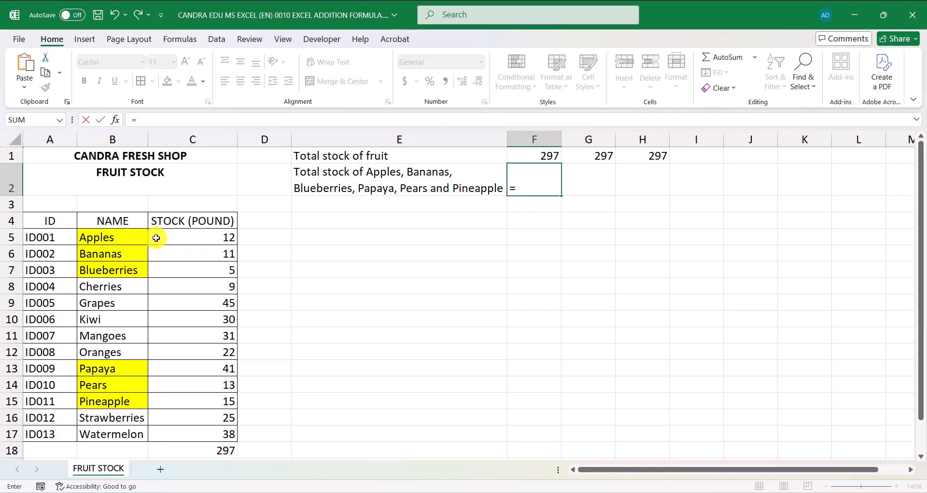
pyautogui.click(195, 237)
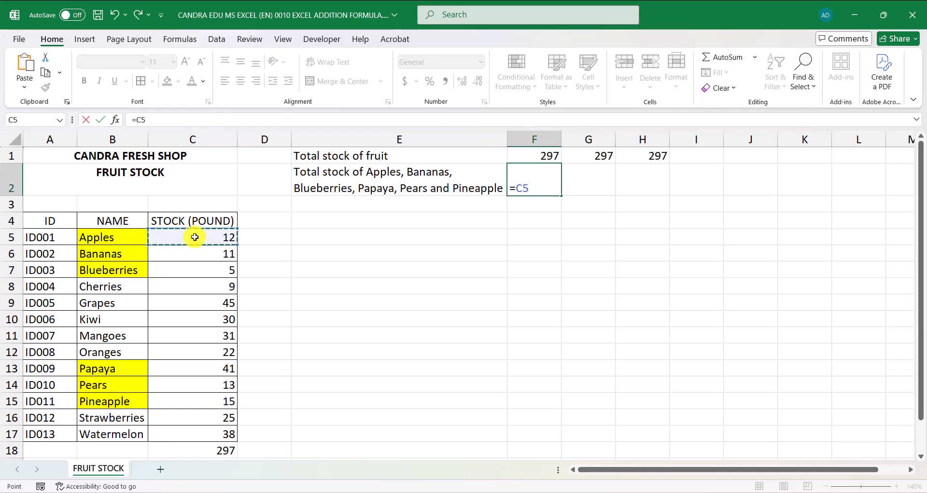
pyautogui.write('+')
pyautogui.click(201, 255)
pyautogui.write('+')
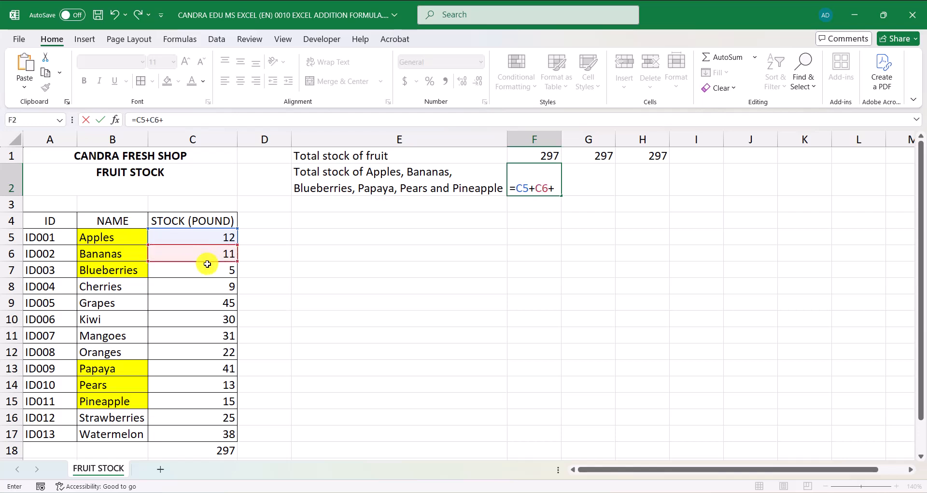
pyautogui.click(207, 268)
pyautogui.write('+')
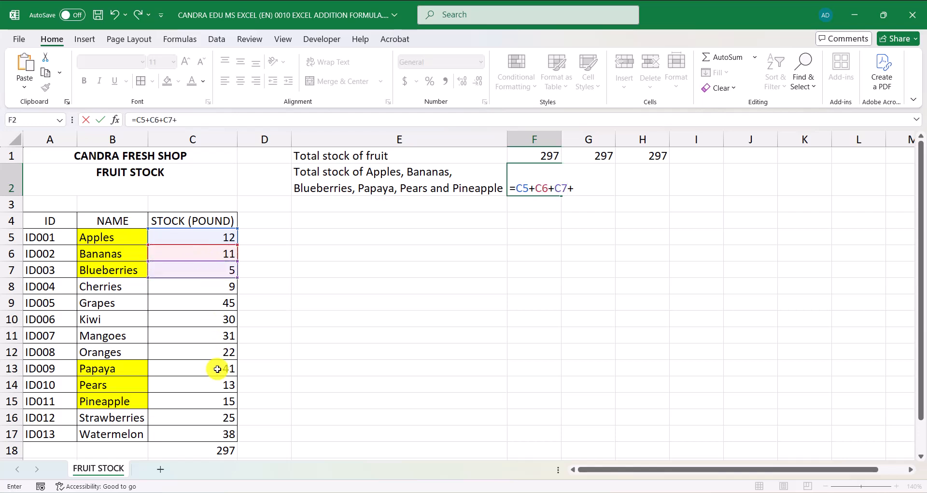
pyautogui.click(217, 369)
pyautogui.write('+')
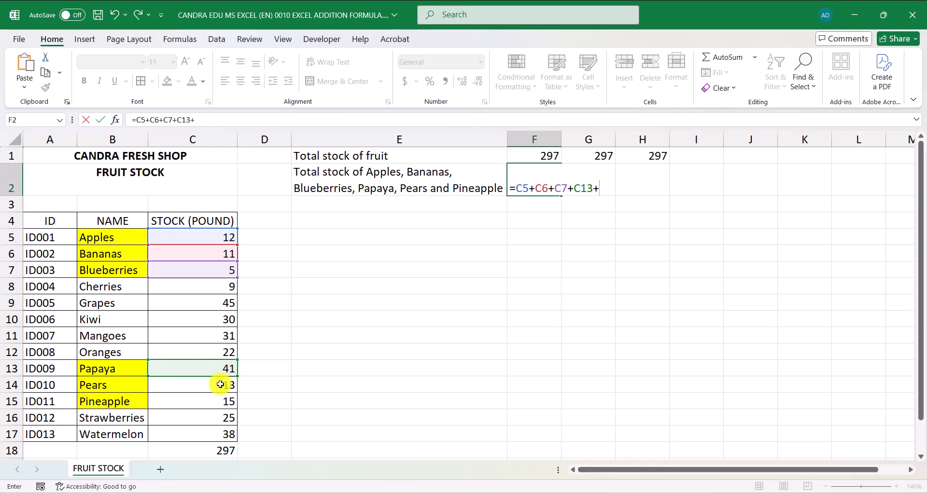
pyautogui.click(220, 385)
pyautogui.write('+')
pyautogui.click(221, 399)
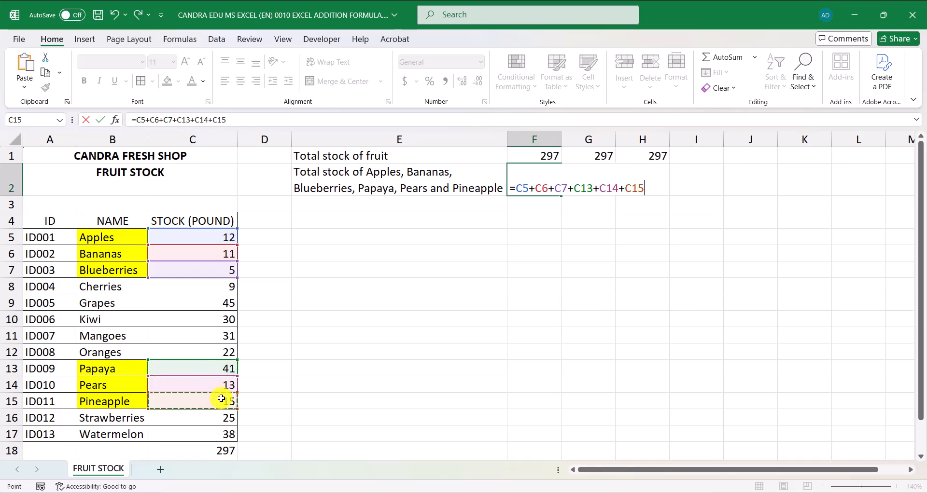
pyautogui.press('Return')
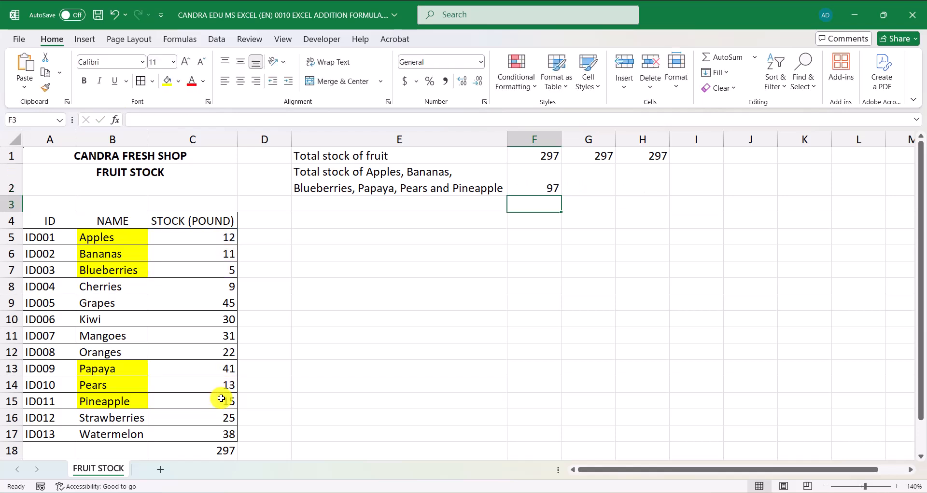
pyautogui.press('Up')
pyautogui.press('Right')
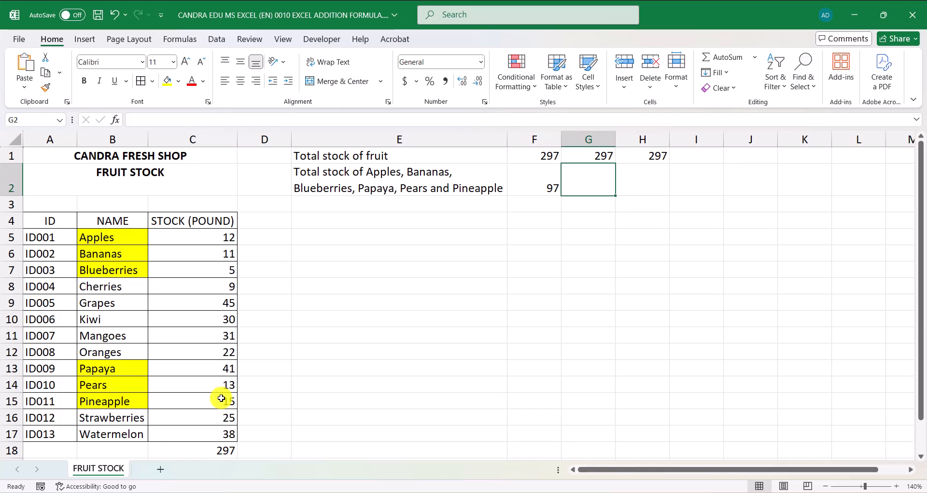
pyautogui.moveTo(187, 236); pyautogui.dragTo(189, 268)
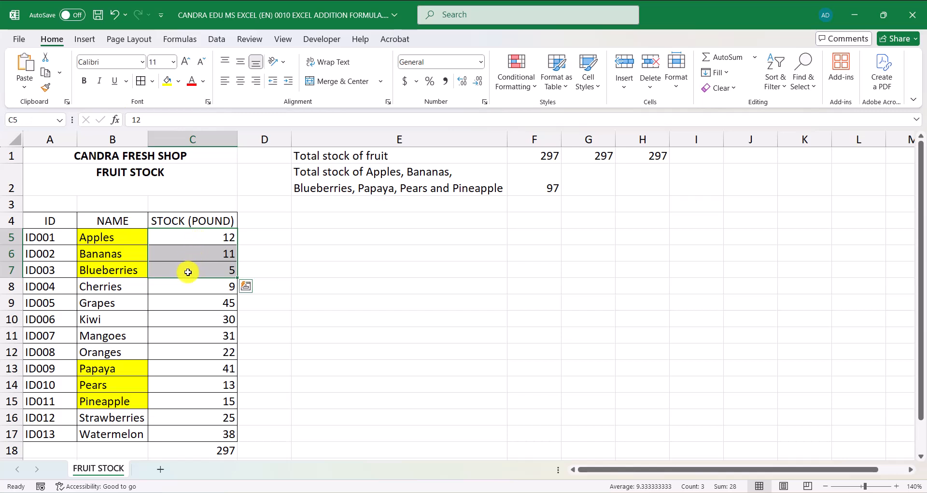
pyautogui.click(206, 274)
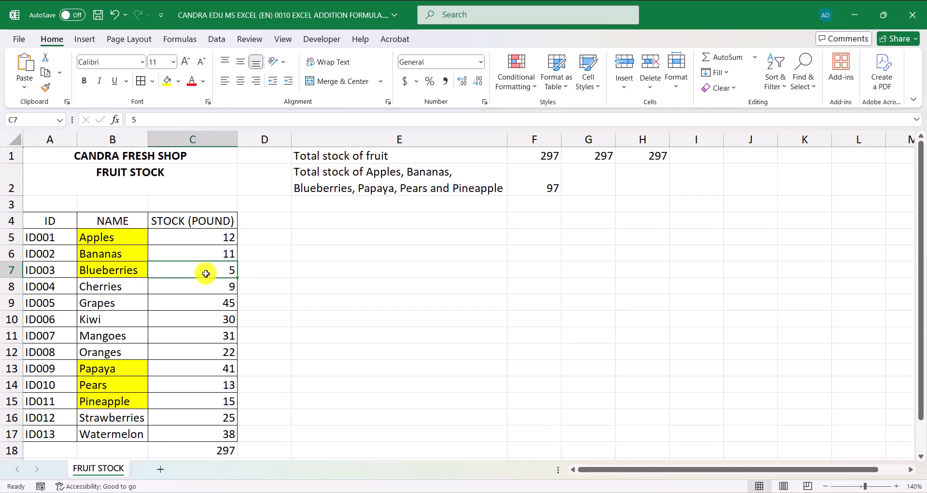
pyautogui.click(216, 368)
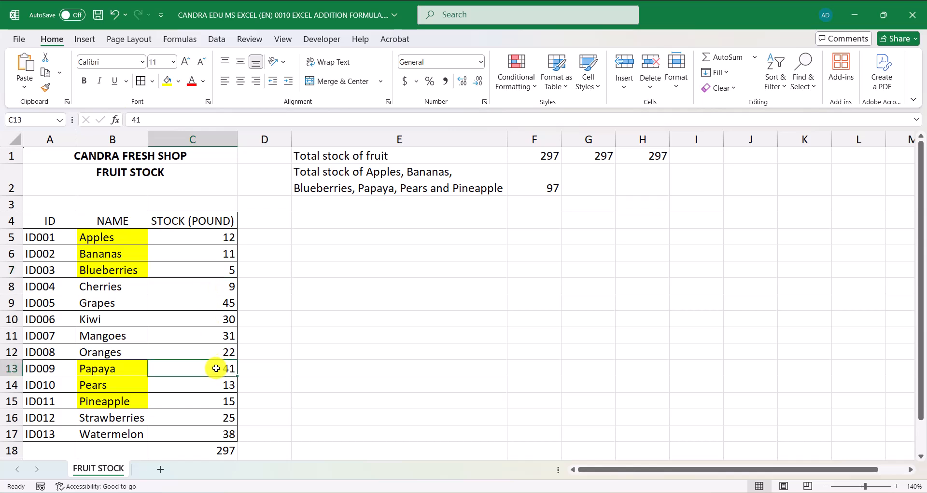
pyautogui.click(212, 402)
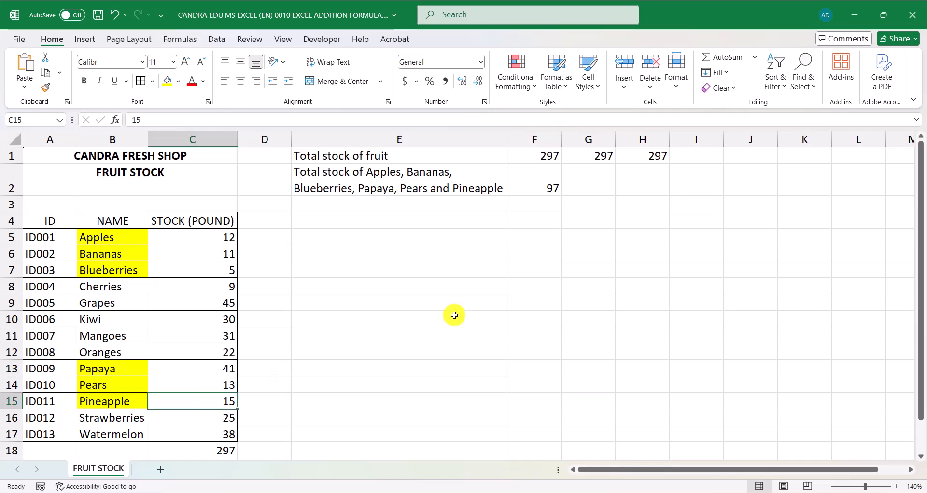
# Calculate the highlighted fruits' total stock in G2 with a SUM formula over the ranges C5:C7 and C13:C15
pyautogui.click(584, 185)
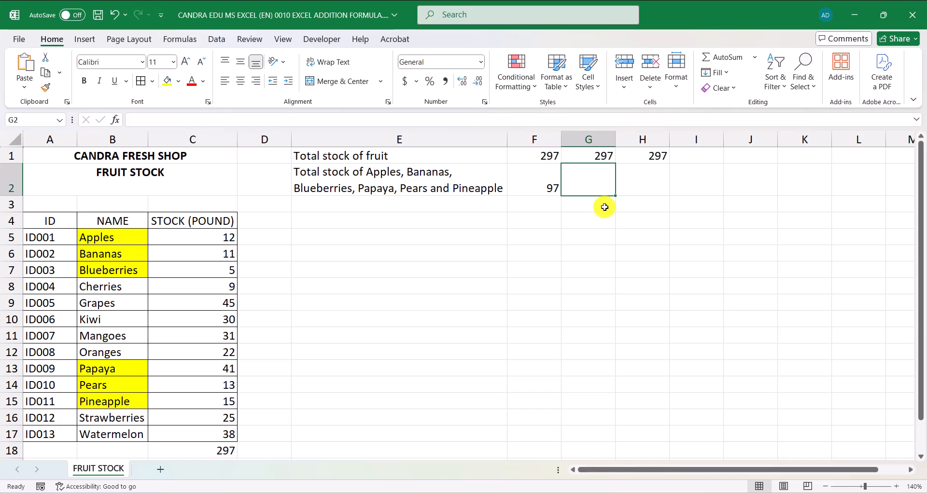
pyautogui.write('=sum')
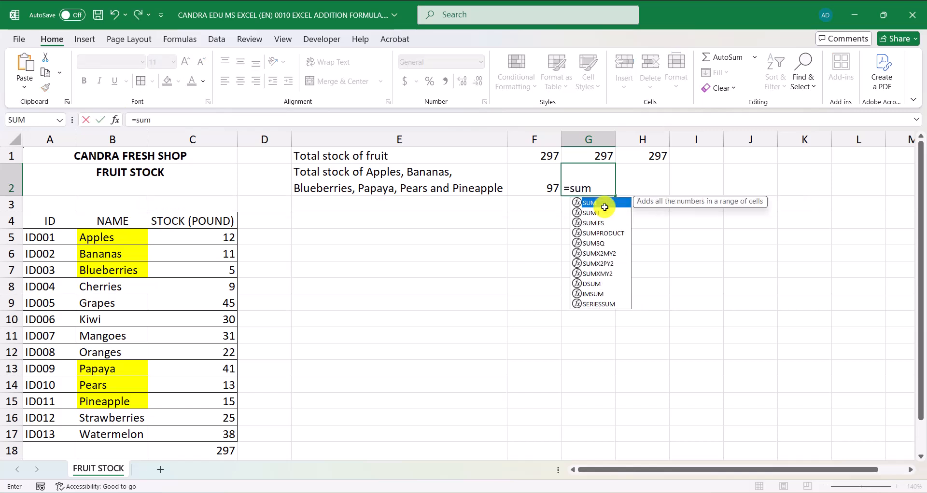
pyautogui.write('(')
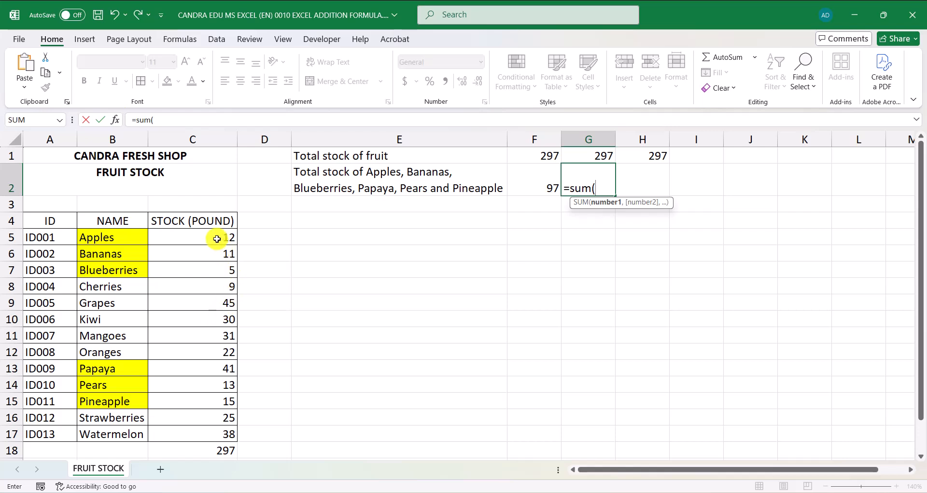
pyautogui.moveTo(212, 236); pyautogui.dragTo(209, 262)
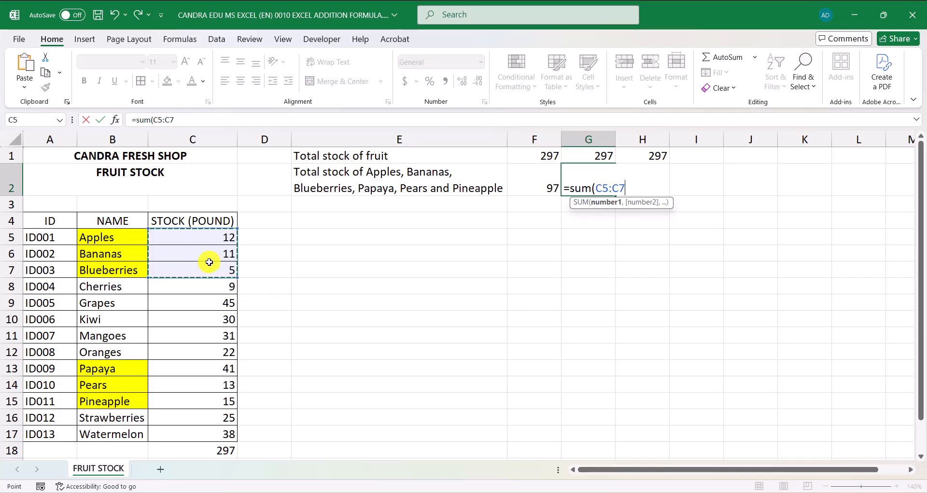
pyautogui.write(',')
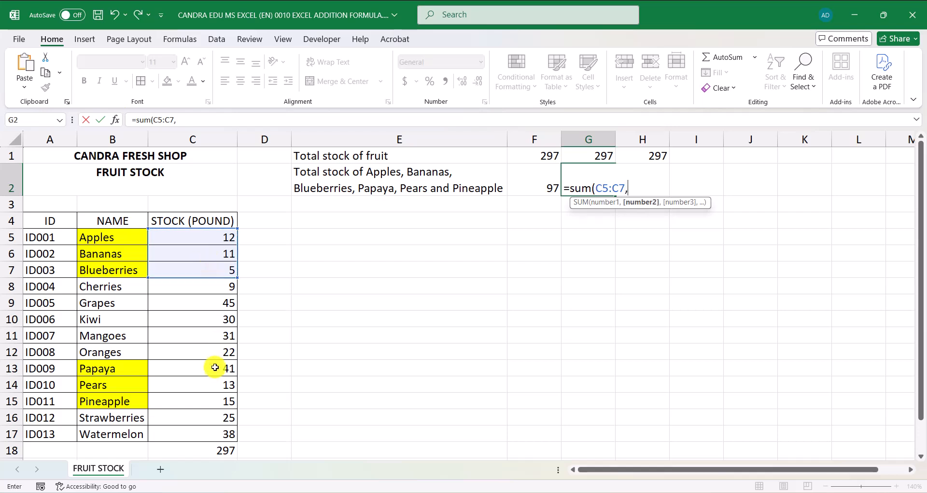
pyautogui.moveTo(222, 367); pyautogui.dragTo(215, 400)
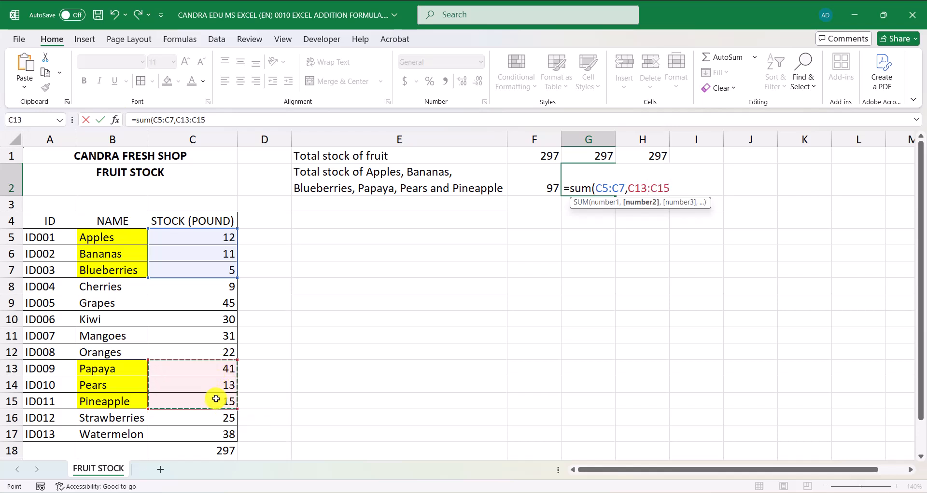
pyautogui.write(')')
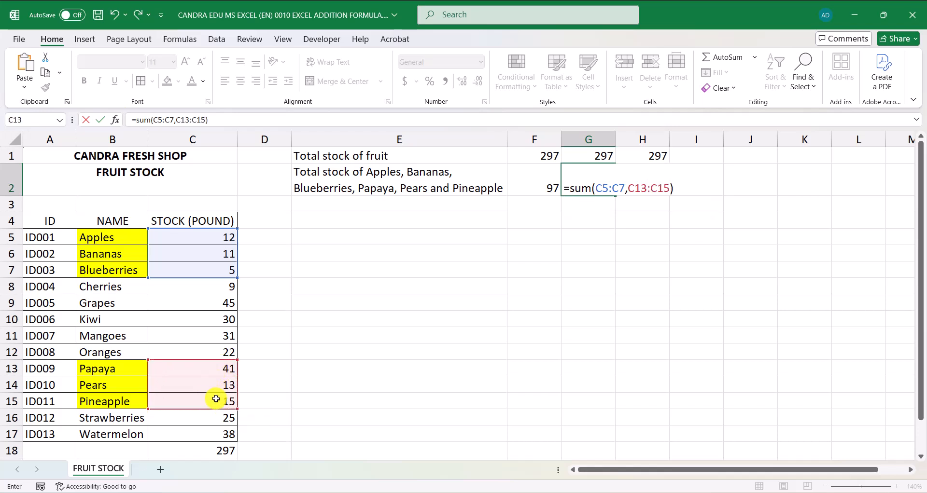
pyautogui.press('Return')
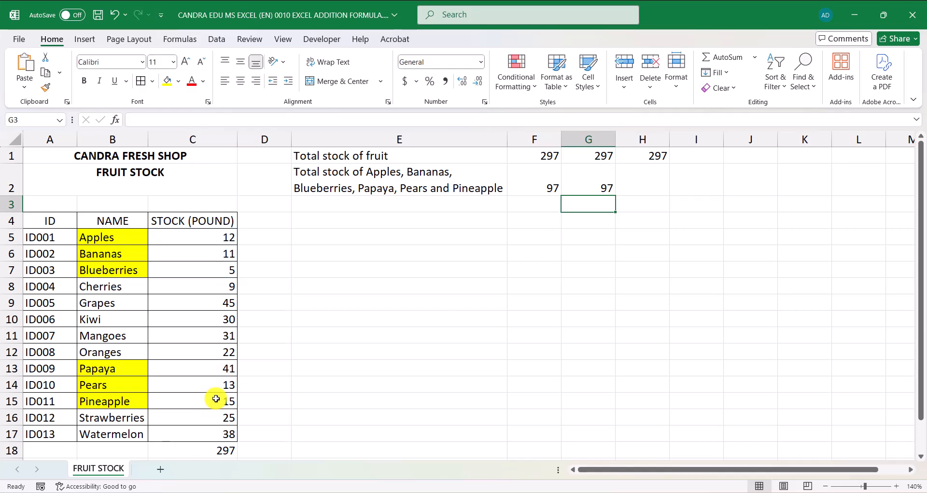